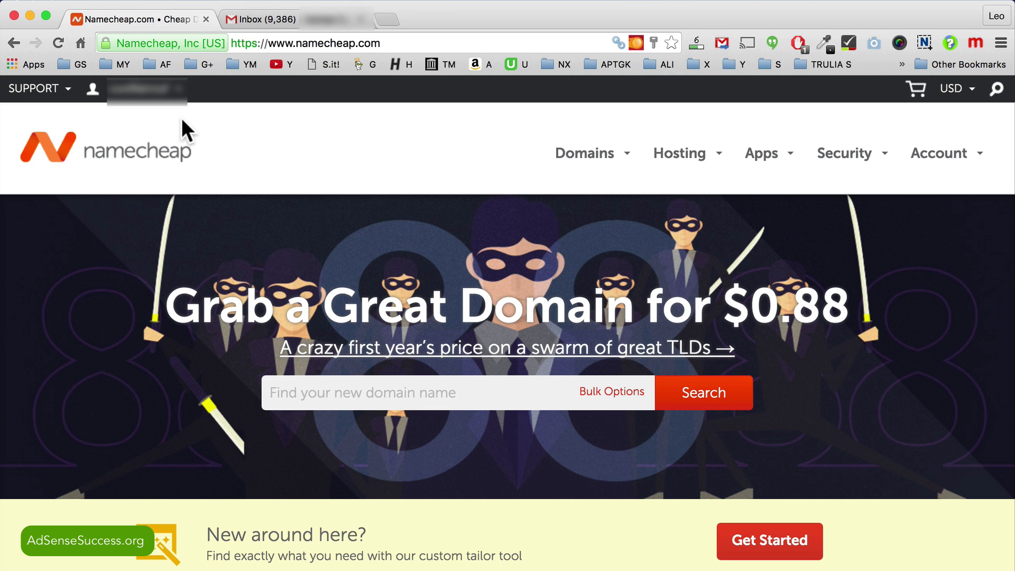
Step: From the account dashboard's Domain List, open management for dailythou.com
left_click(139, 95)
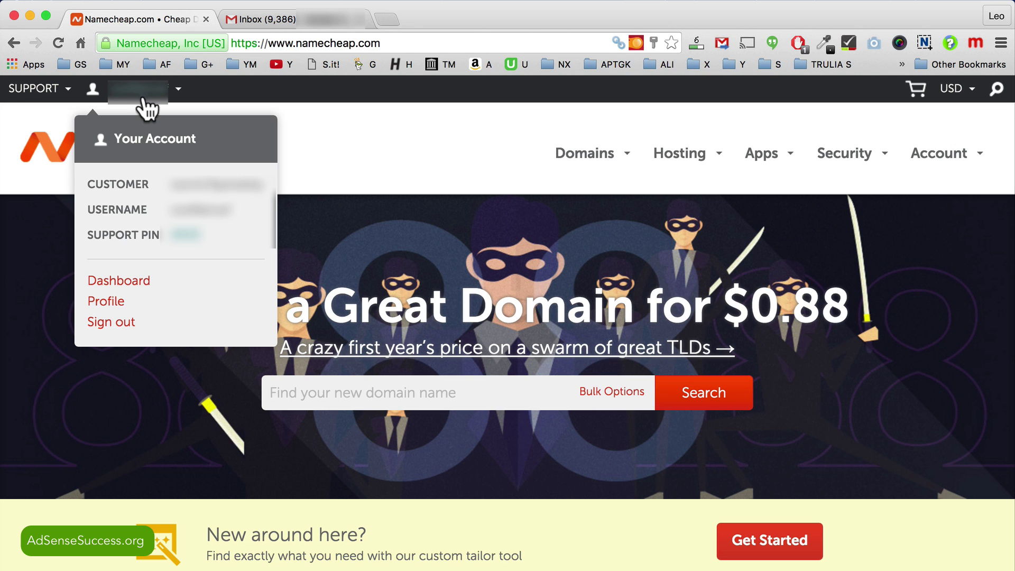
left_click(114, 281)
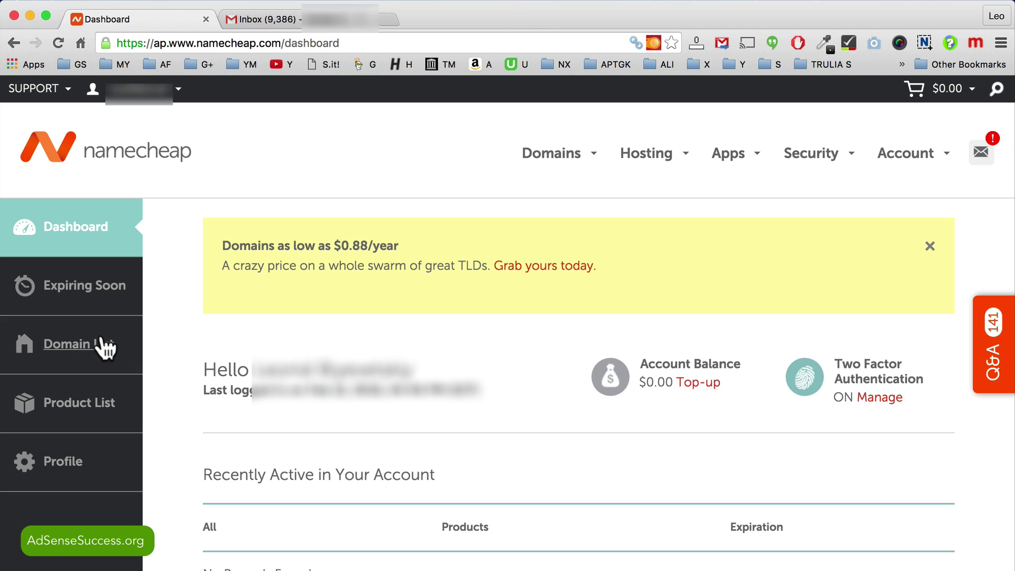
left_click(103, 345)
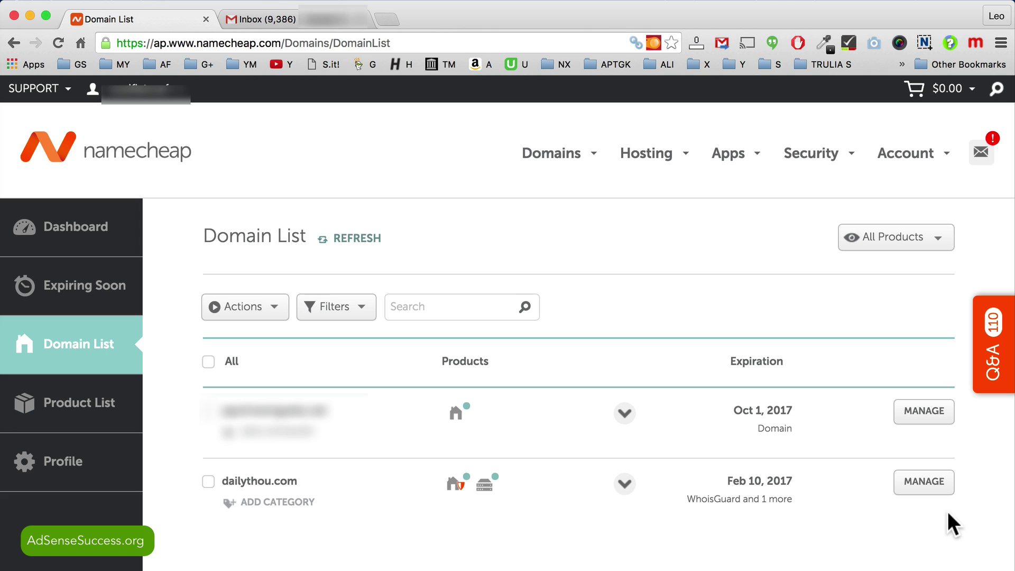
left_click(941, 483)
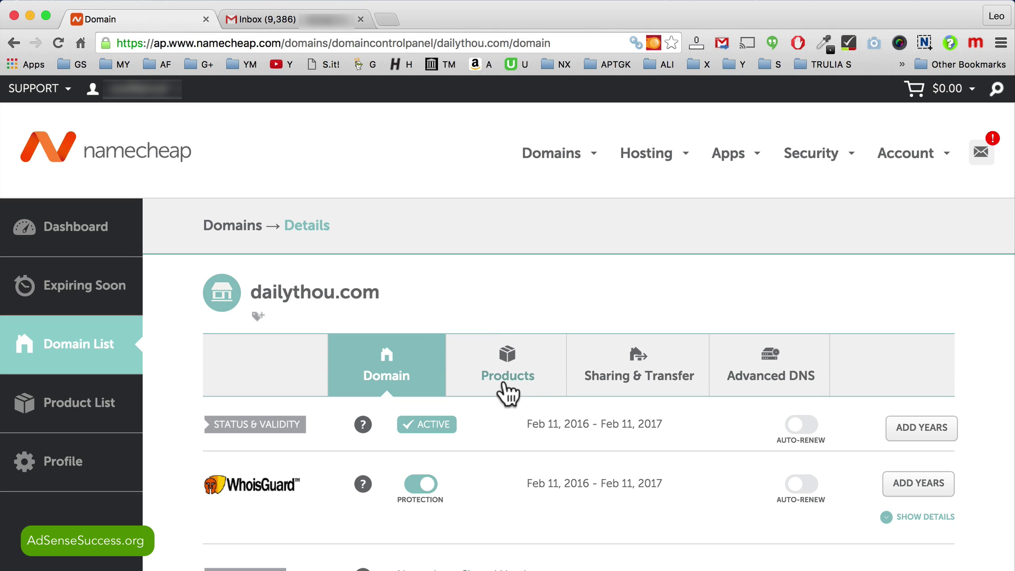
Step: Under dailythou.com's Products, open management for the Value hosting plan
left_click(510, 360)
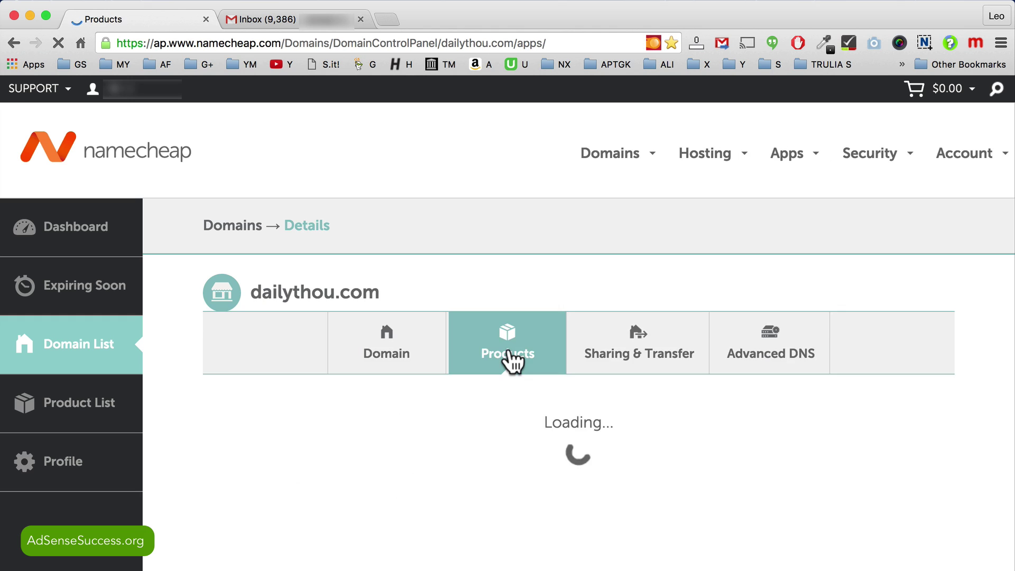
scroll(409, 506, "down", 2)
scroll(408, 506, "down", 2)
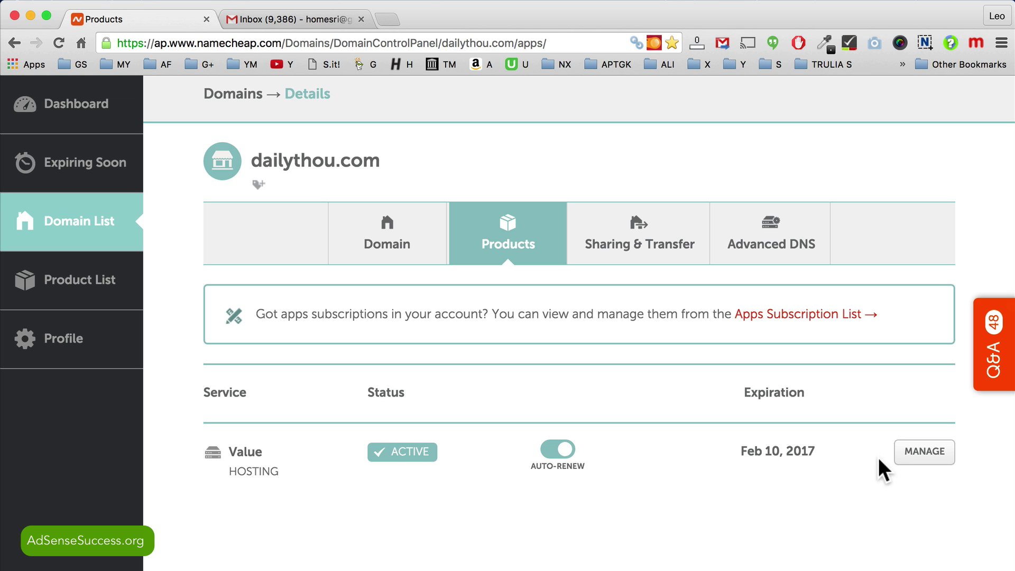
left_click(907, 455)
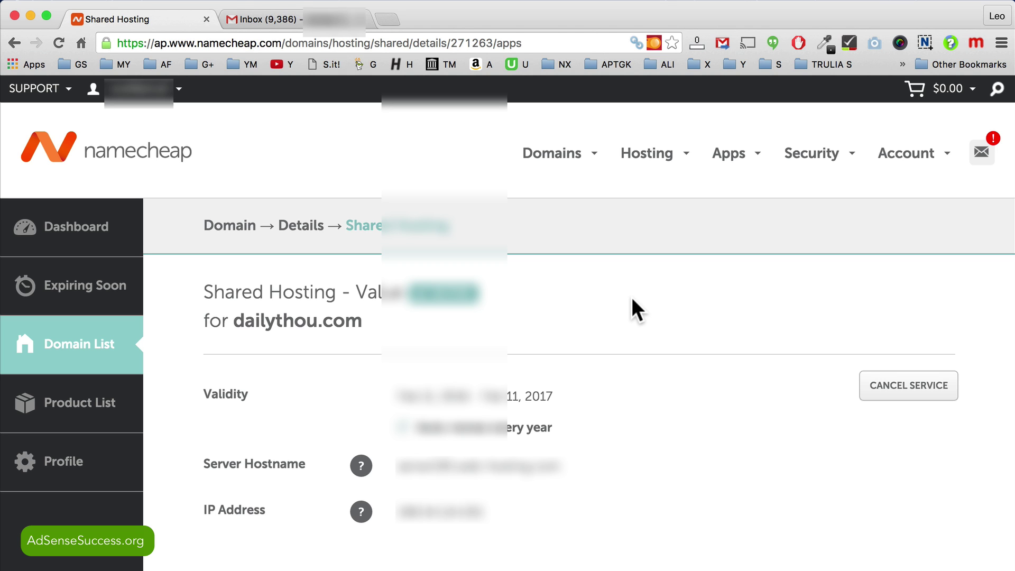
Step: Copy the cPanel username from the Software section and open LOGIN TO CPANEL in a new tab
scroll(633, 299, "down", 8)
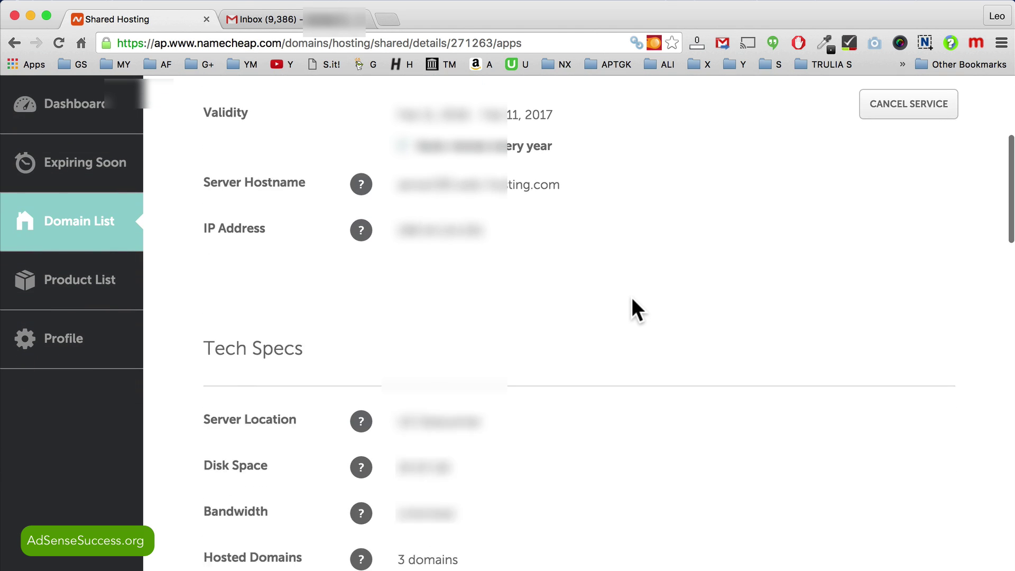
scroll(631, 298, "down", 4)
scroll(632, 296, "down", 1)
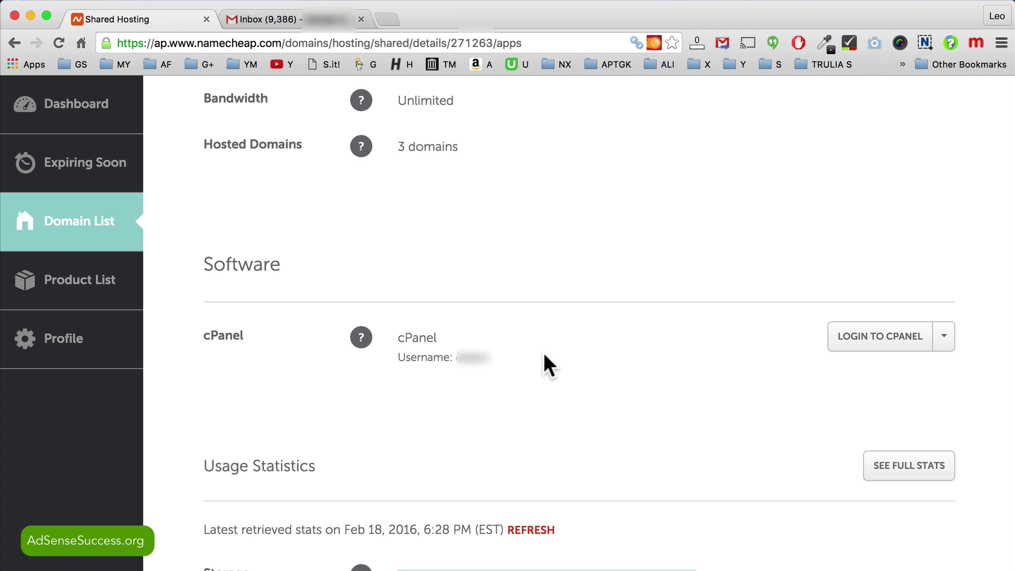
double_click(474, 359)
right_click(481, 359)
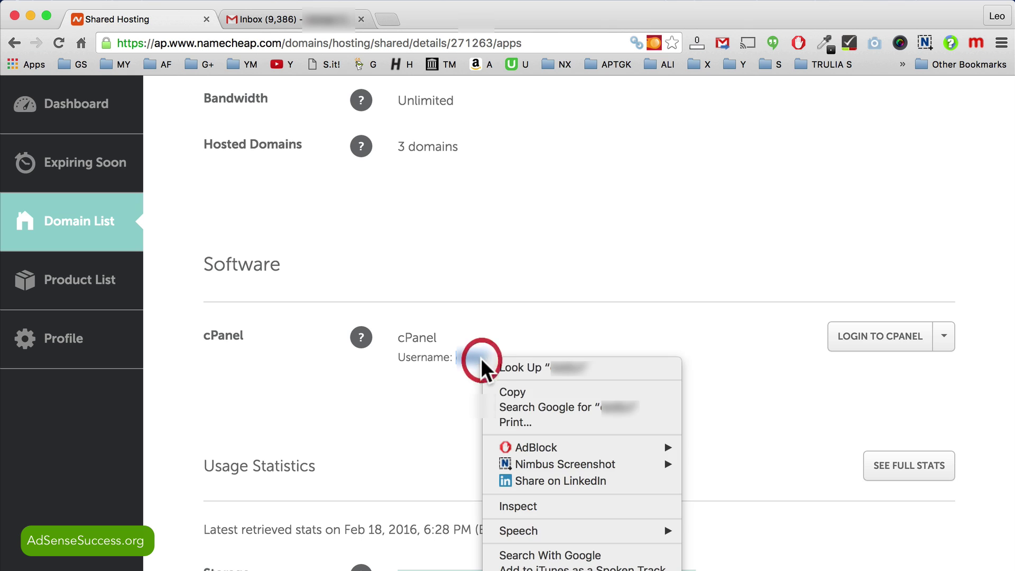
left_click(506, 387)
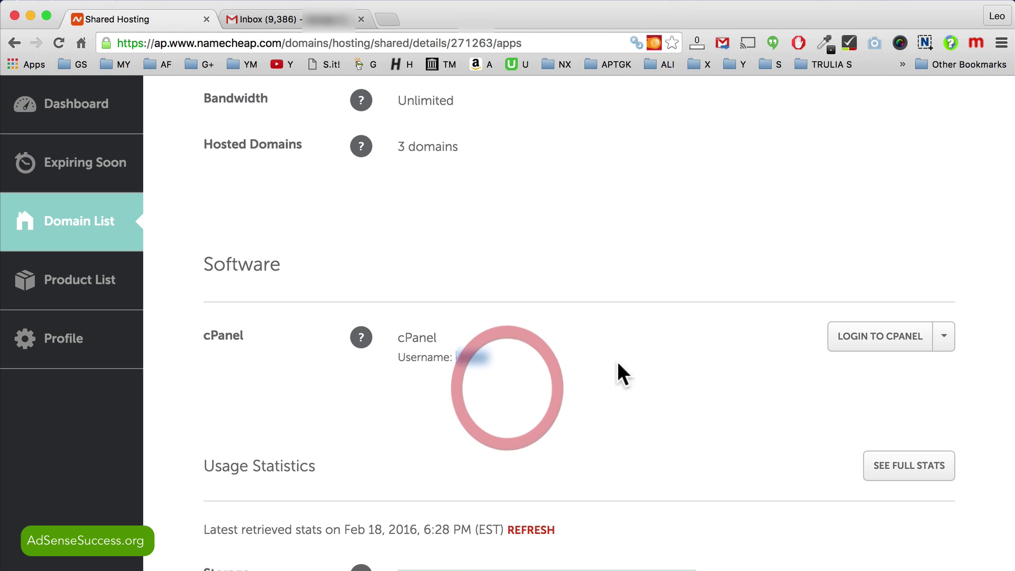
right_click(880, 342)
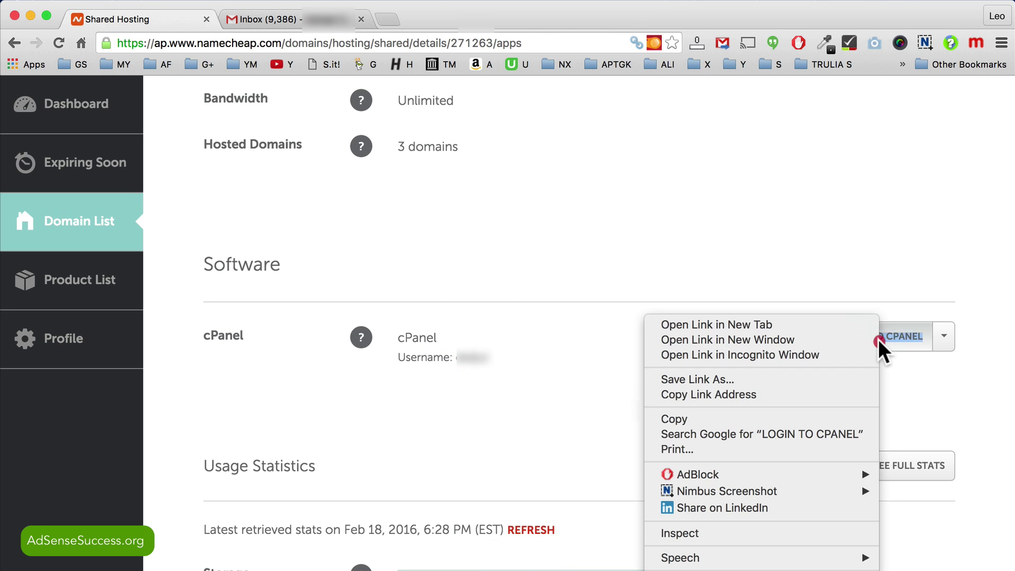
left_click(801, 320)
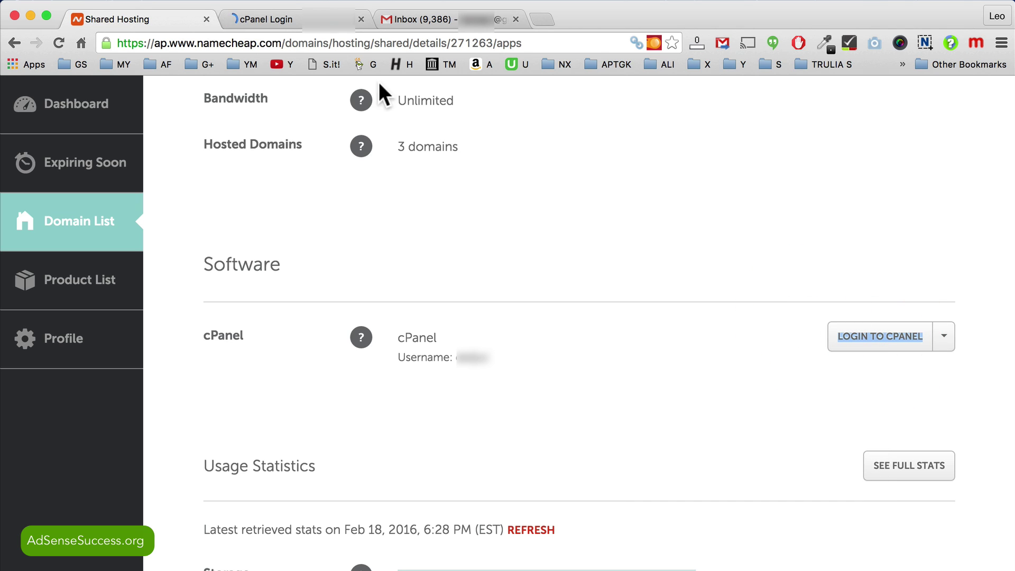
Step: Request a cPanel password reset using the copied cPanel username
left_click(257, 16)
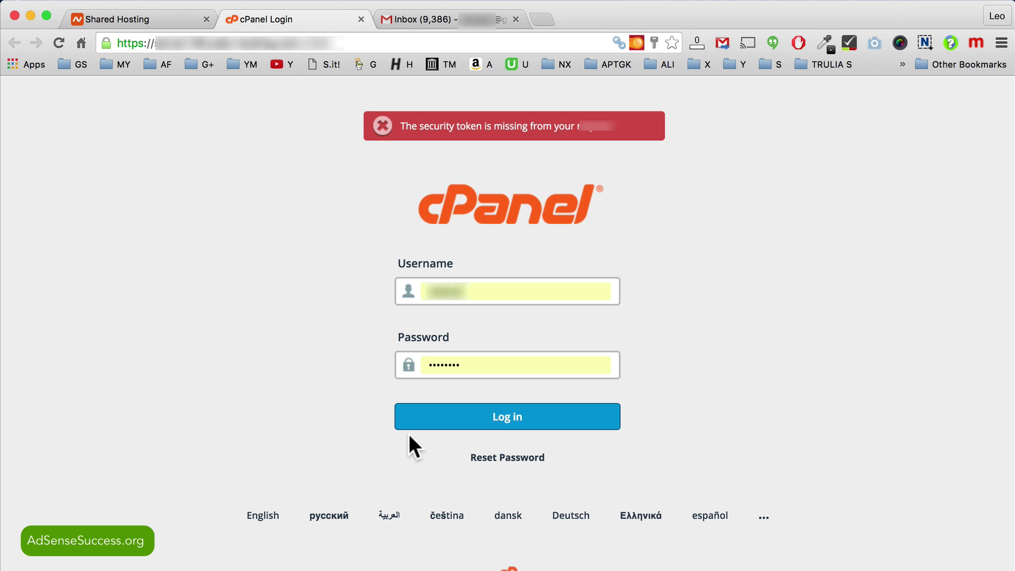
left_click(500, 456)
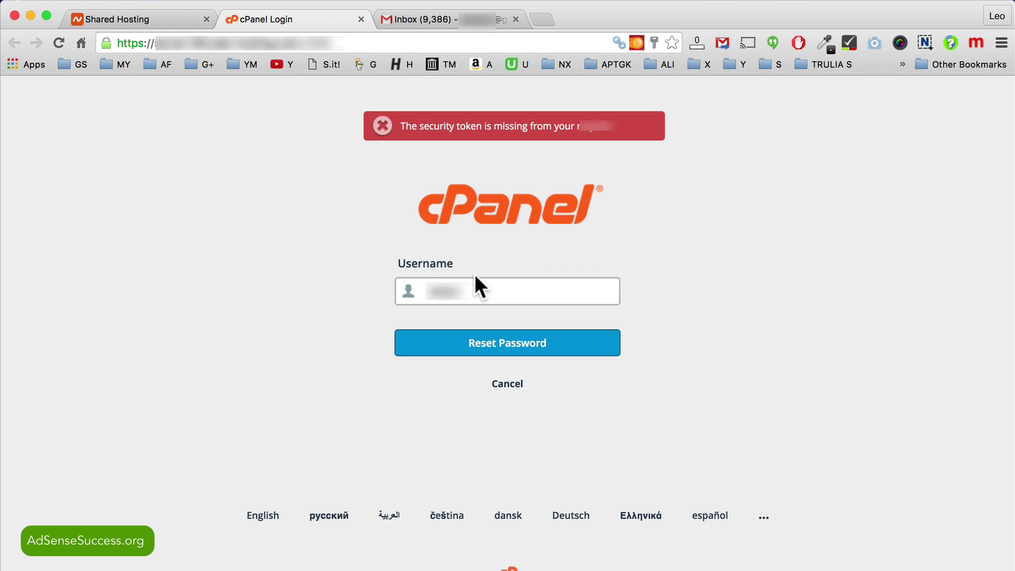
left_click_drag(471, 291, 397, 289)
key("BackSpace")
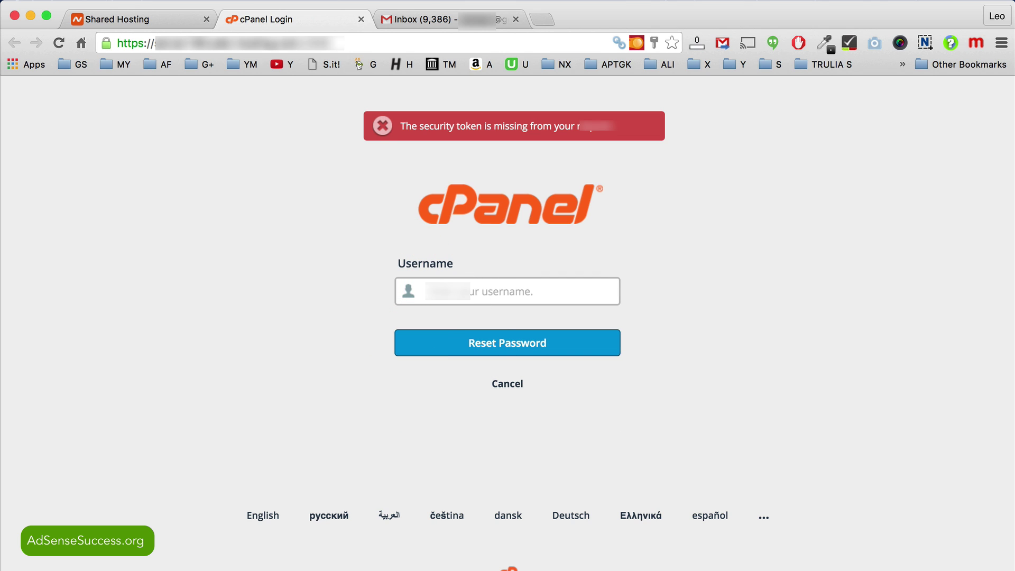
key("super+v")
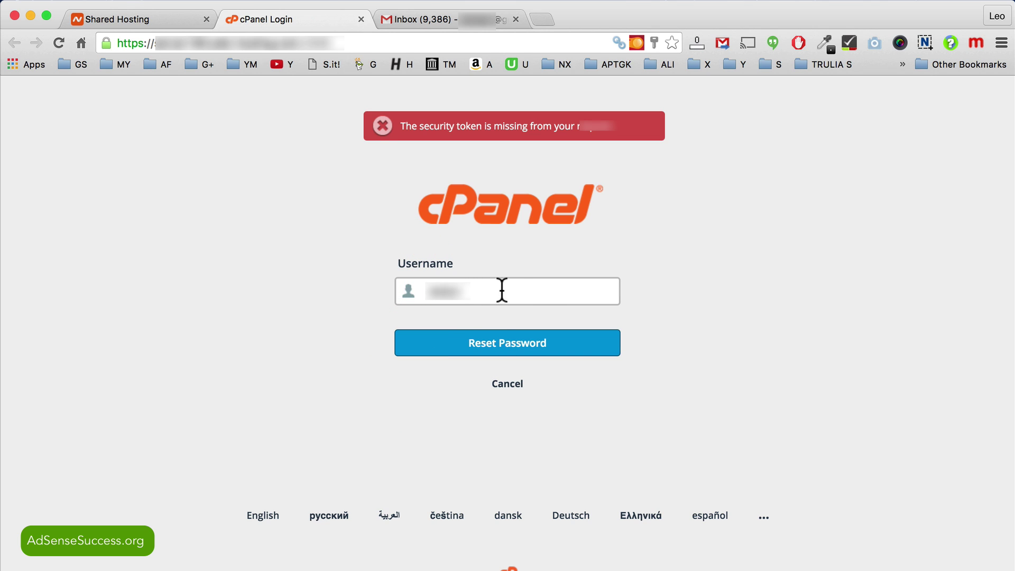
left_click(450, 341)
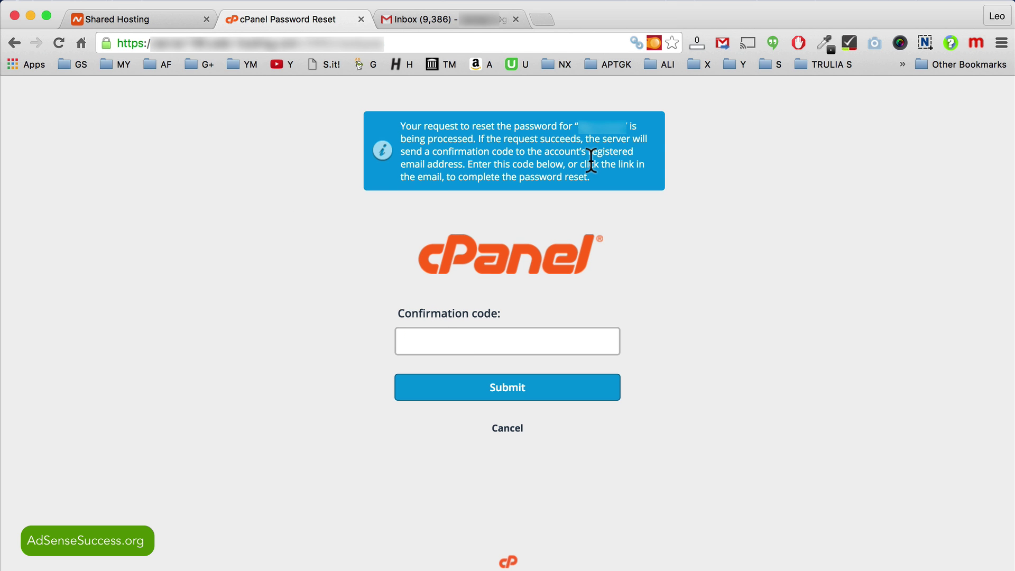
Step: Copy the confirmation code from the password reset email in Gmail
left_click(437, 13)
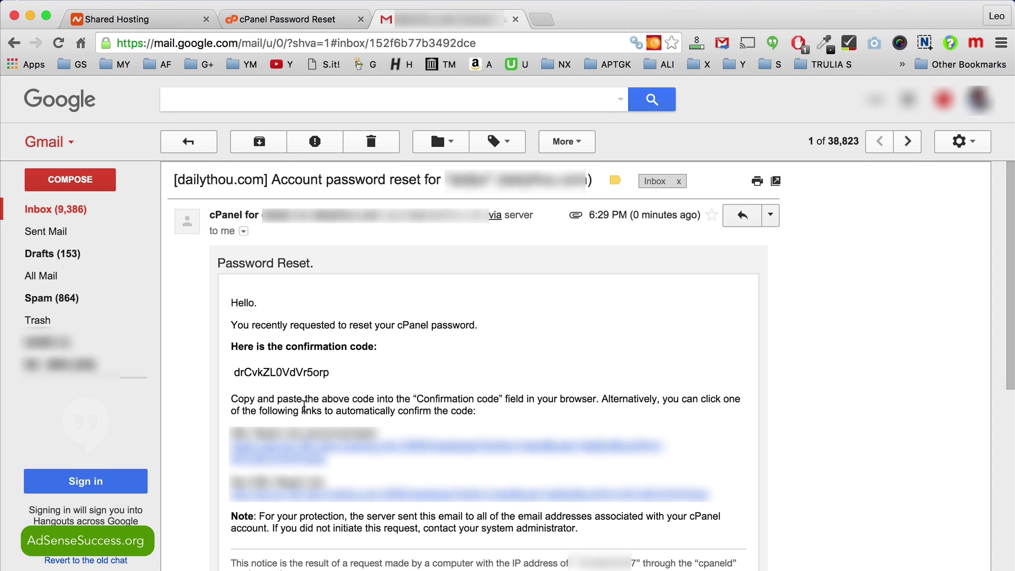
double_click(293, 370)
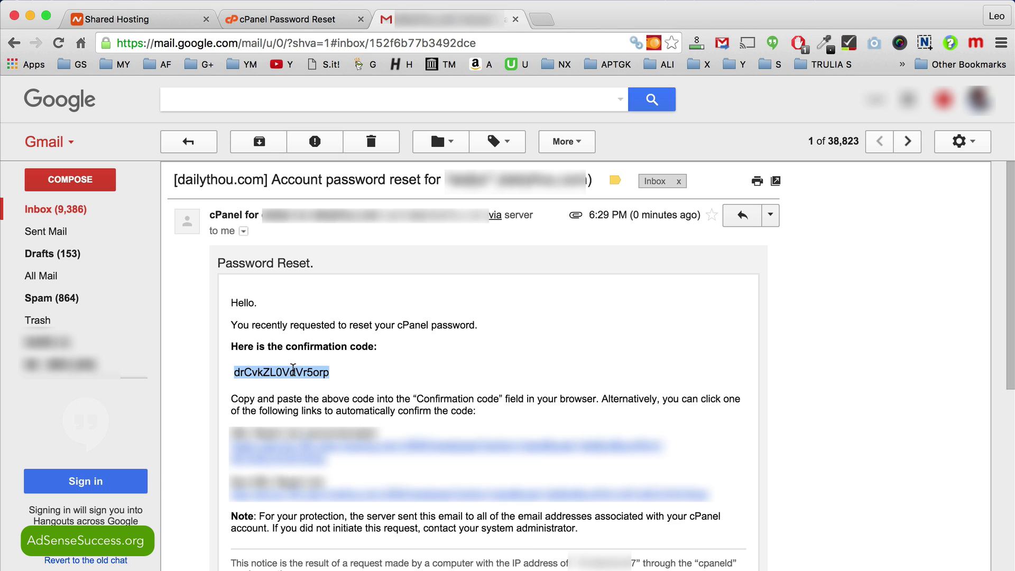
right_click(323, 373)
left_click(345, 399)
Step: Paste the emailed confirmation code into the reset page and submit it
left_click(296, 19)
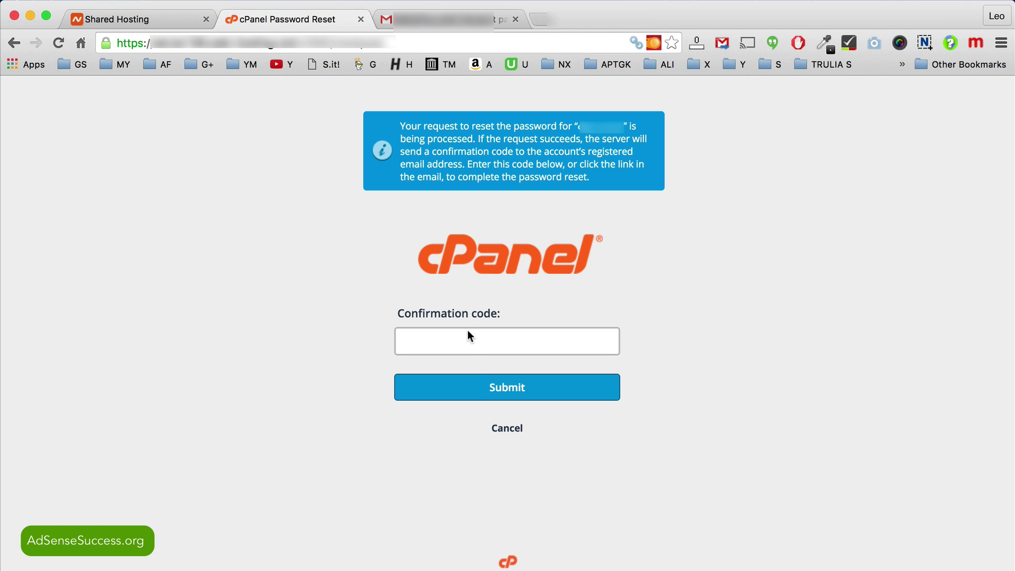
left_click(464, 337)
key("super+v")
left_click(480, 393)
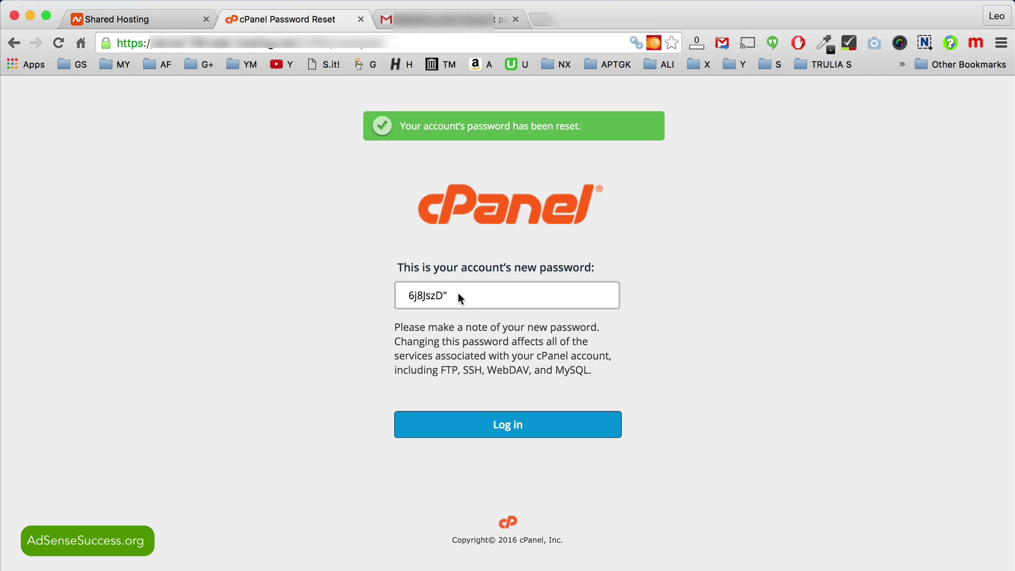
Step: Select the newly issued password and open the Log in link in a new tab
left_click_drag(458, 294, 402, 294)
right_click(485, 422)
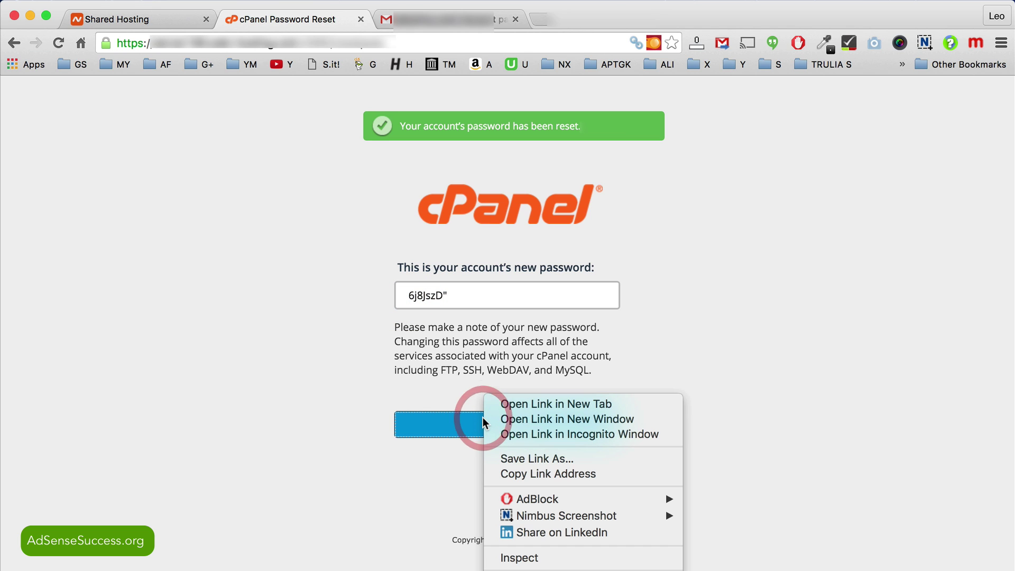
left_click(402, 380)
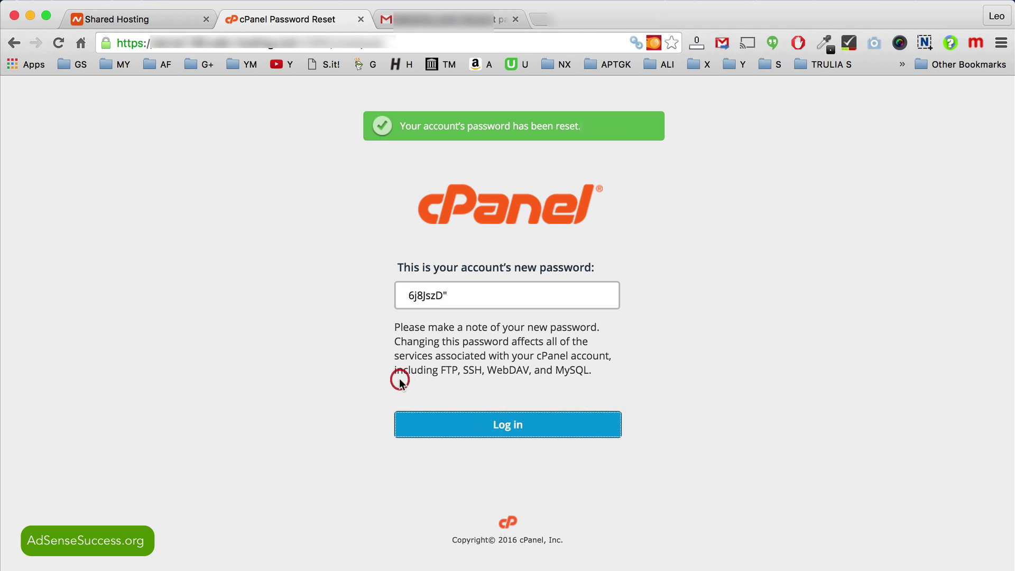
right_click(525, 427)
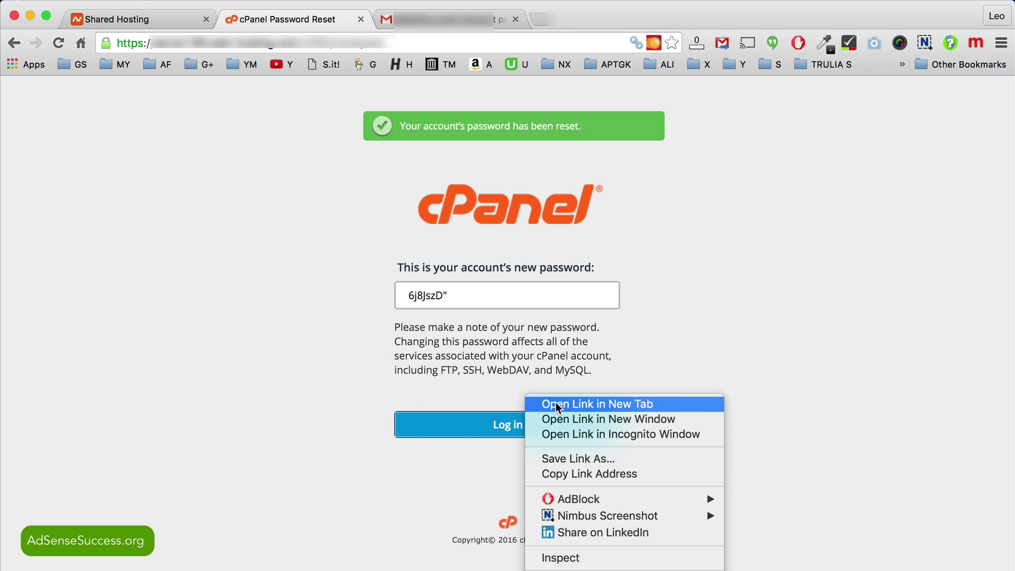
left_click(557, 405)
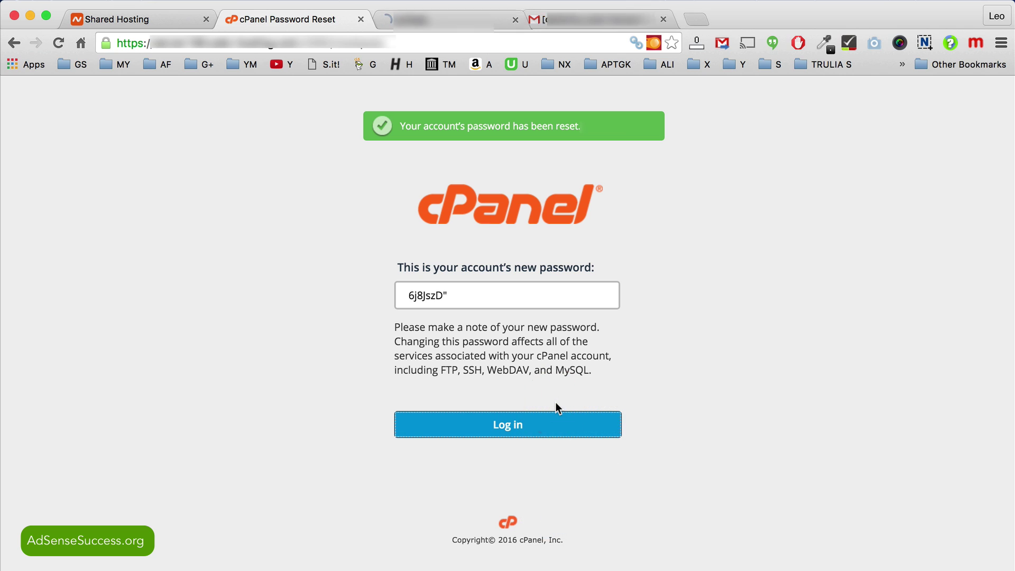
Step: Replace the saved password in the new cPanel login form with the reset password
left_click(430, 17)
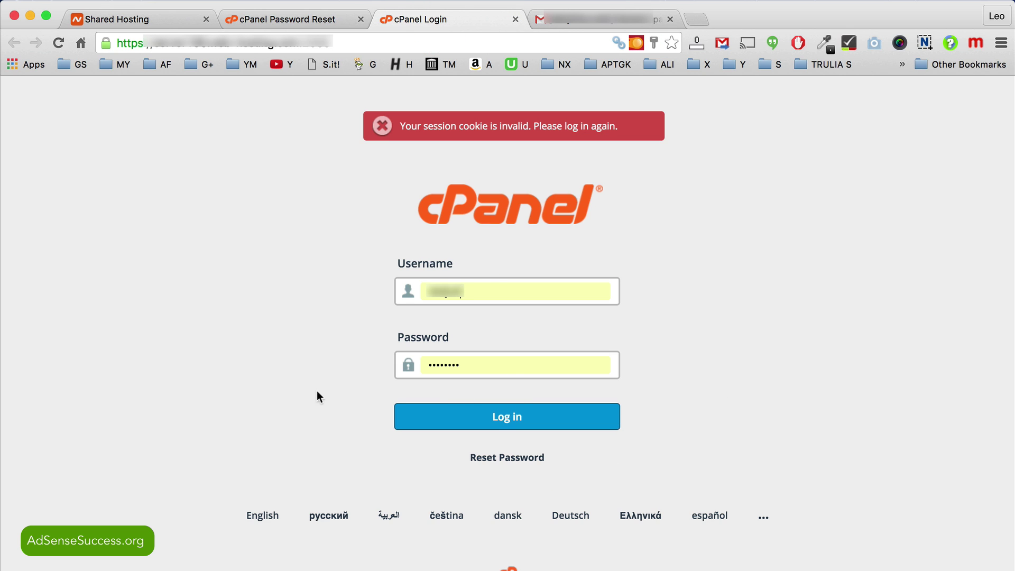
left_click_drag(476, 361, 392, 362)
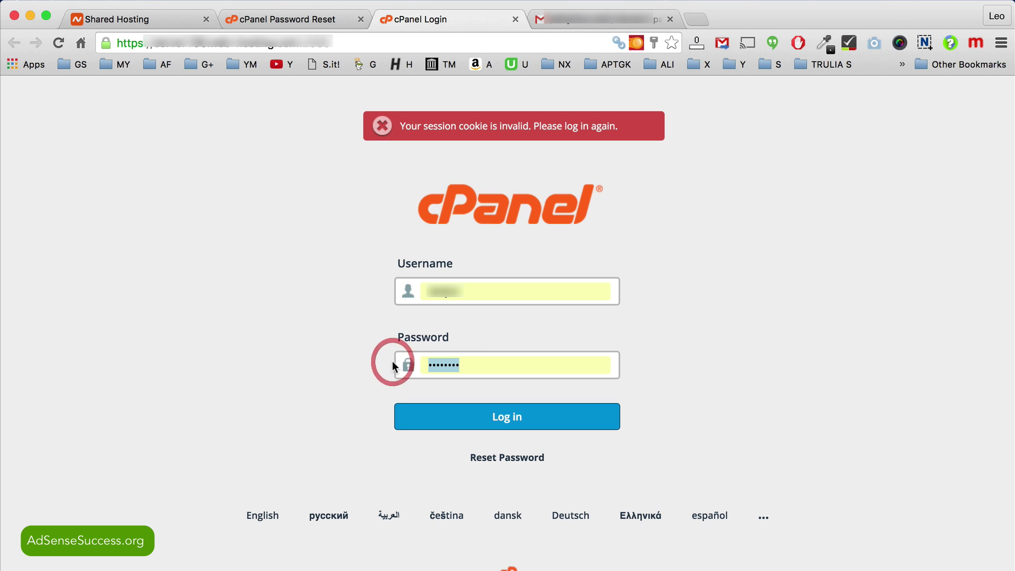
key("super+v")
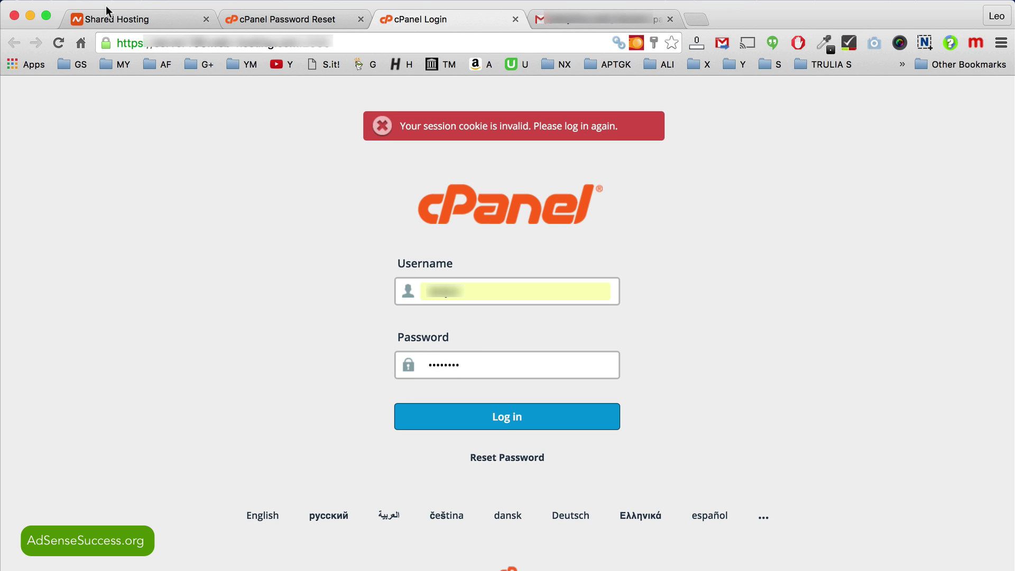
Step: Fill in the cPanel username from the hosting page and log in to cPanel
left_click(110, 20)
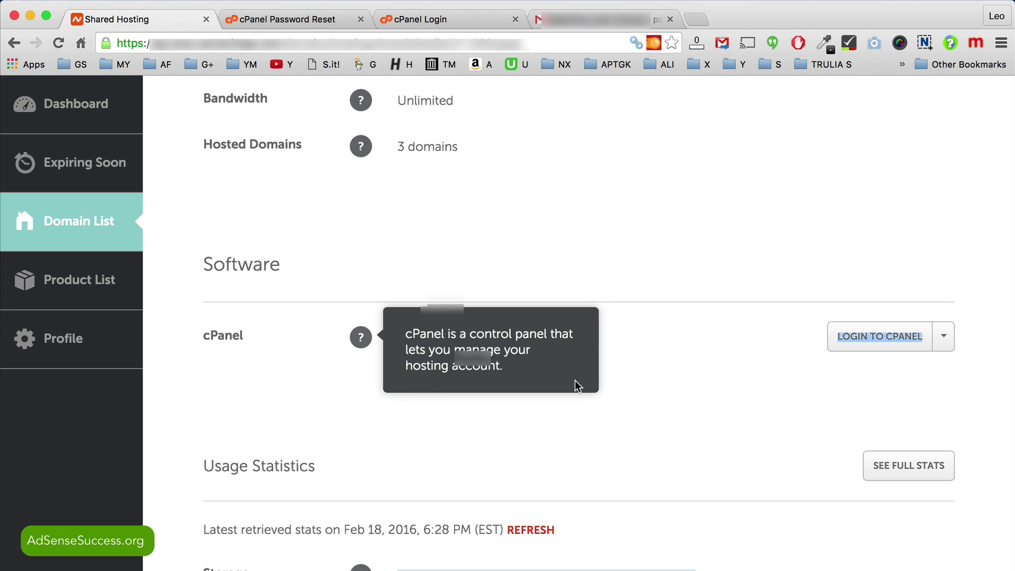
double_click(480, 353)
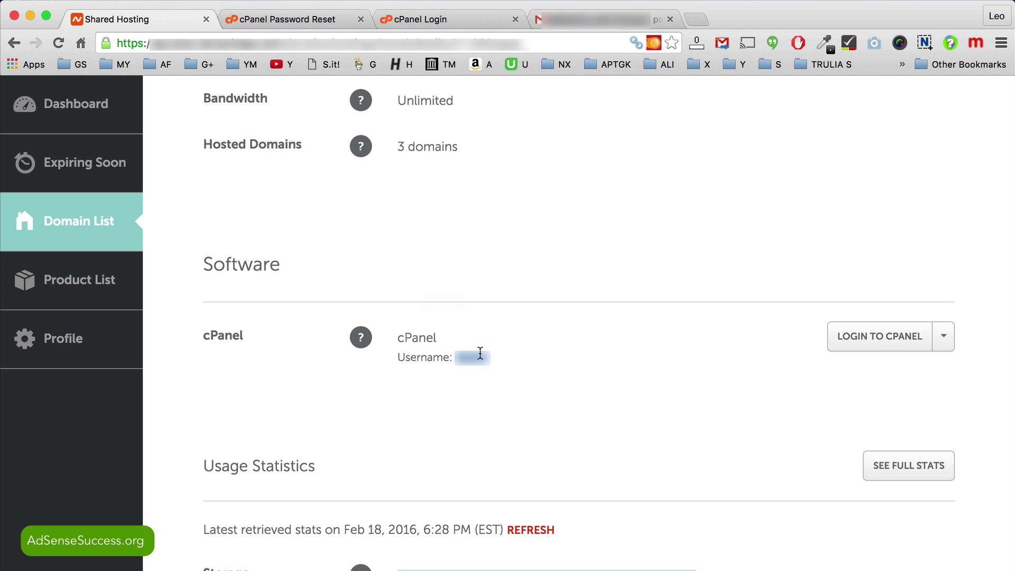
left_click(434, 20)
left_click(400, 293)
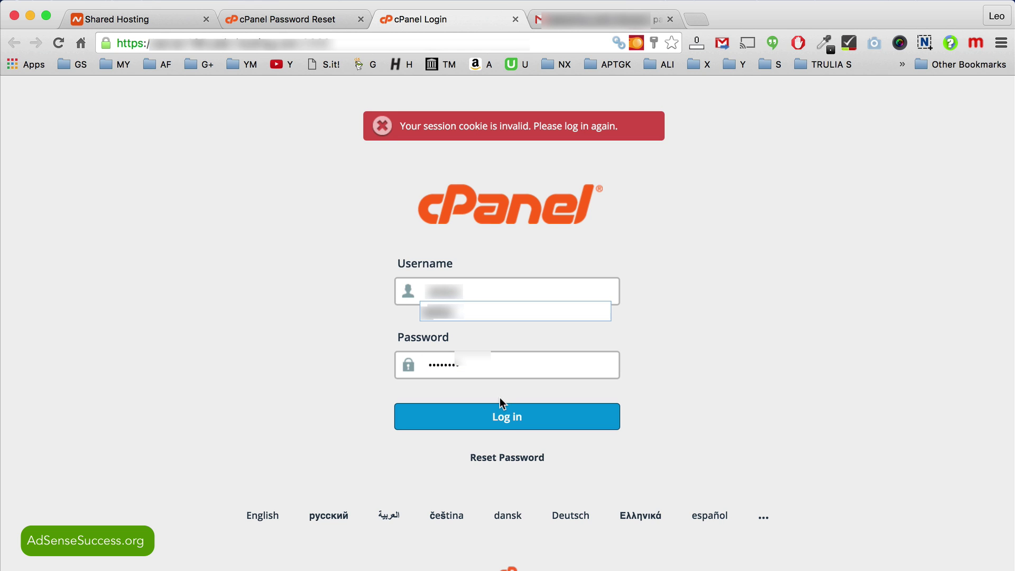
left_click(662, 366)
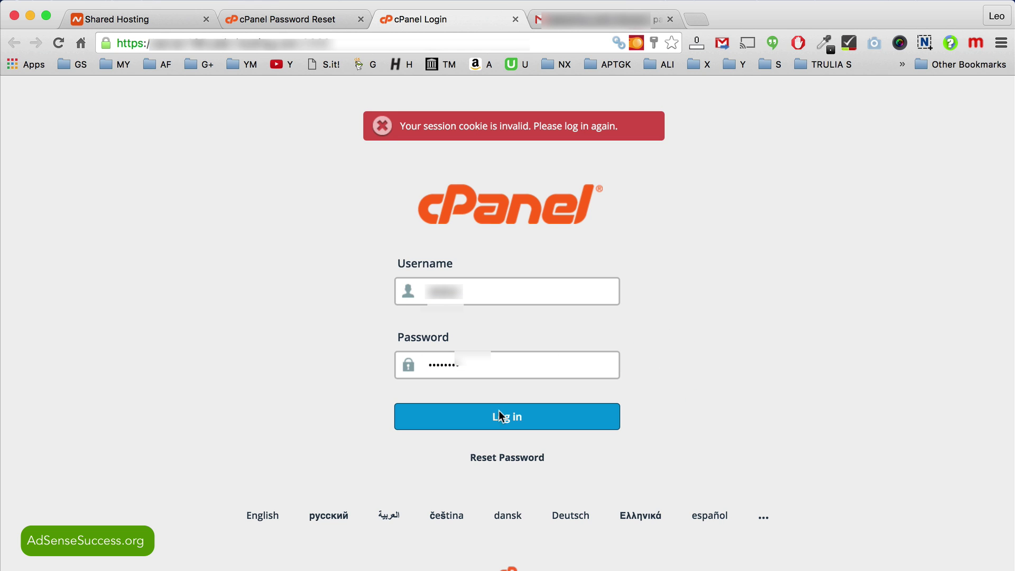
left_click(534, 419)
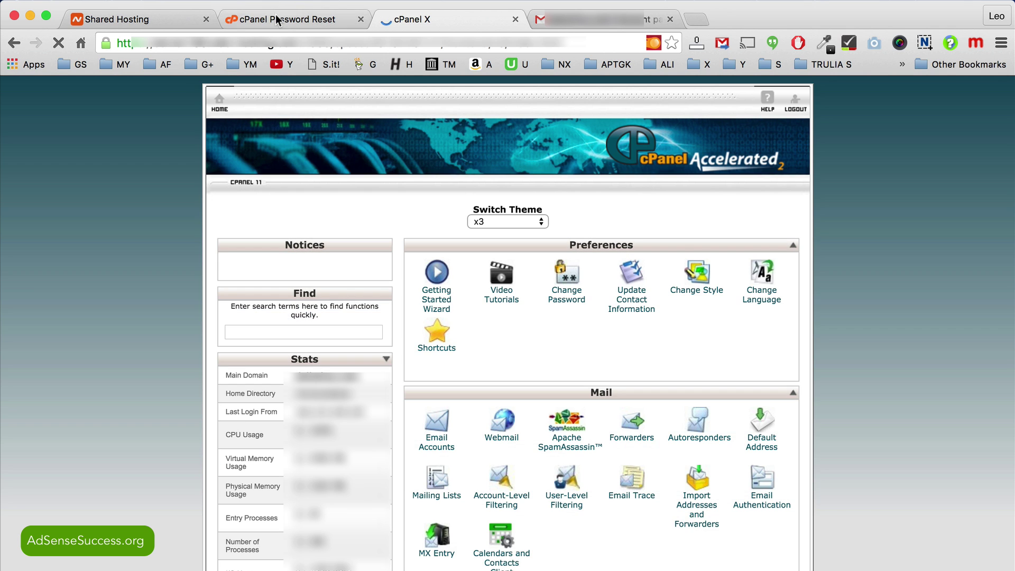
left_click(276, 19)
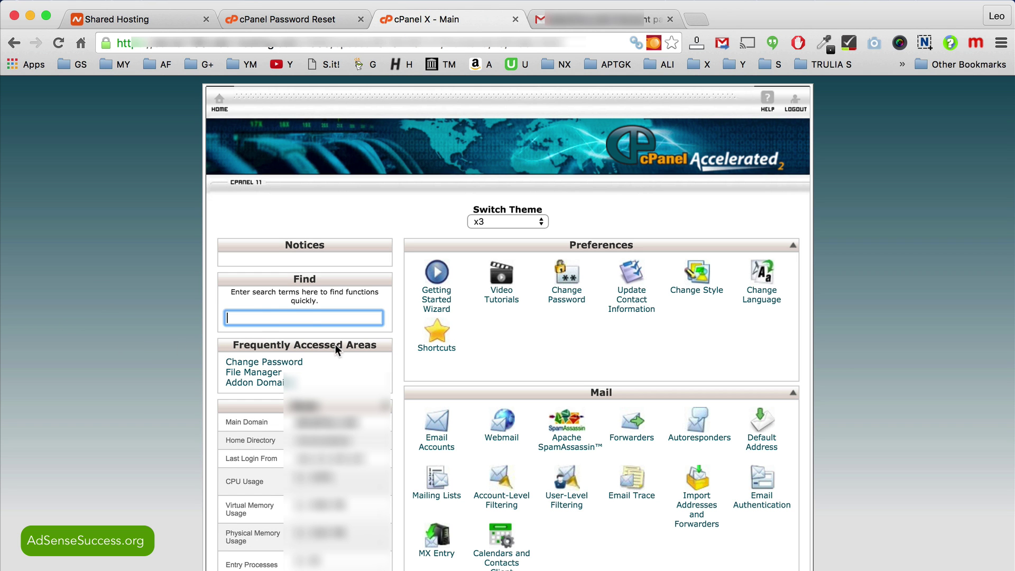
Step: Enter the reset password as the Old Password in the Change Password form
left_click(294, 365)
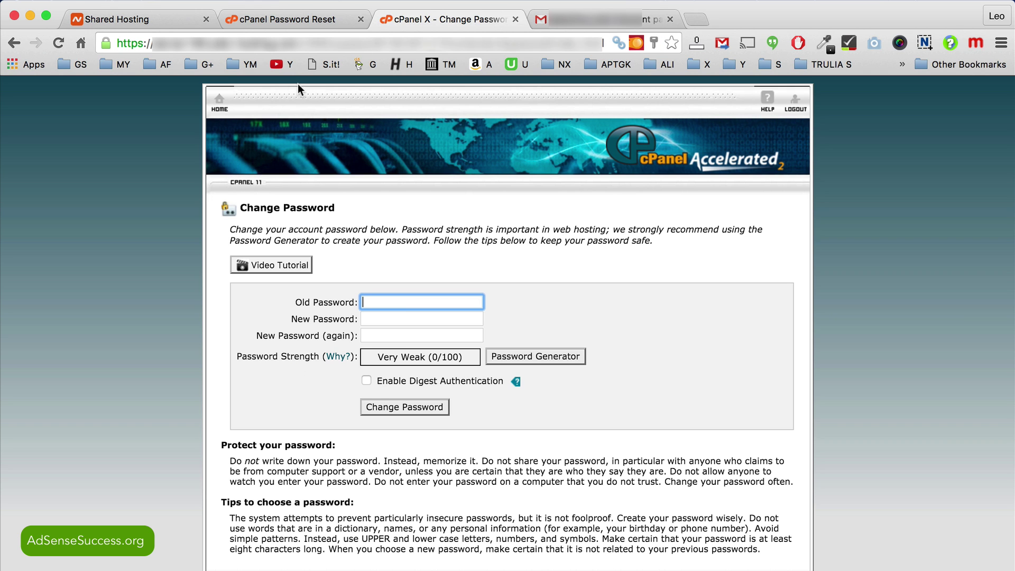
left_click(286, 18)
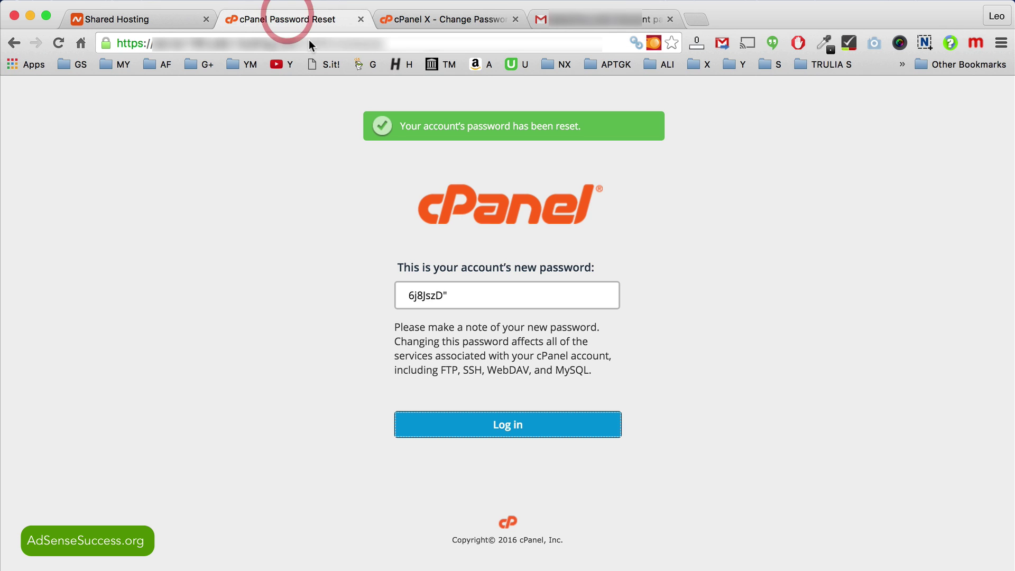
left_click(465, 296)
left_click_drag(466, 296, 405, 295)
left_click(462, 18)
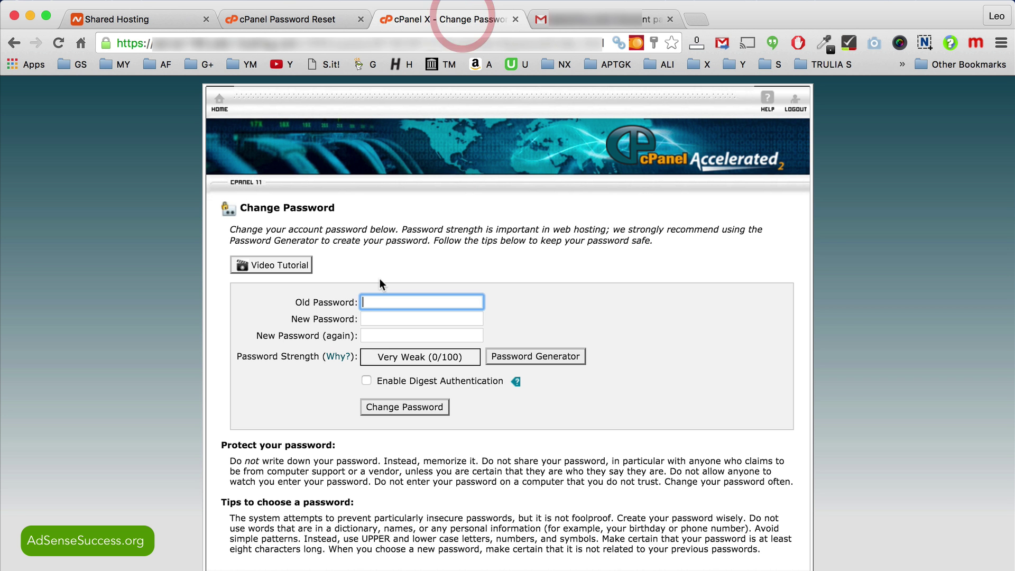
key("super+v")
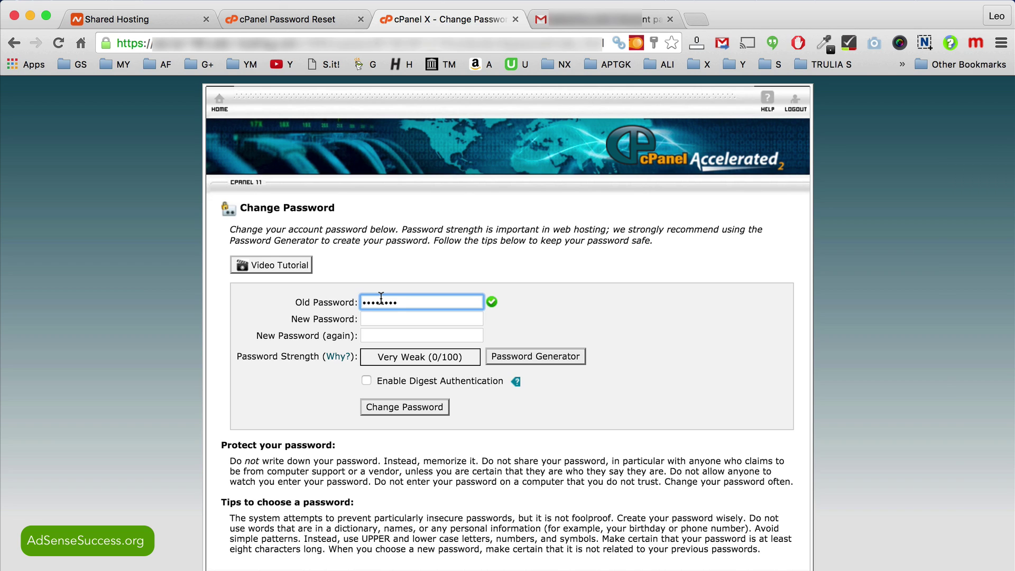
Step: Enter and repeat a new account password, then save the change
left_click(385, 320)
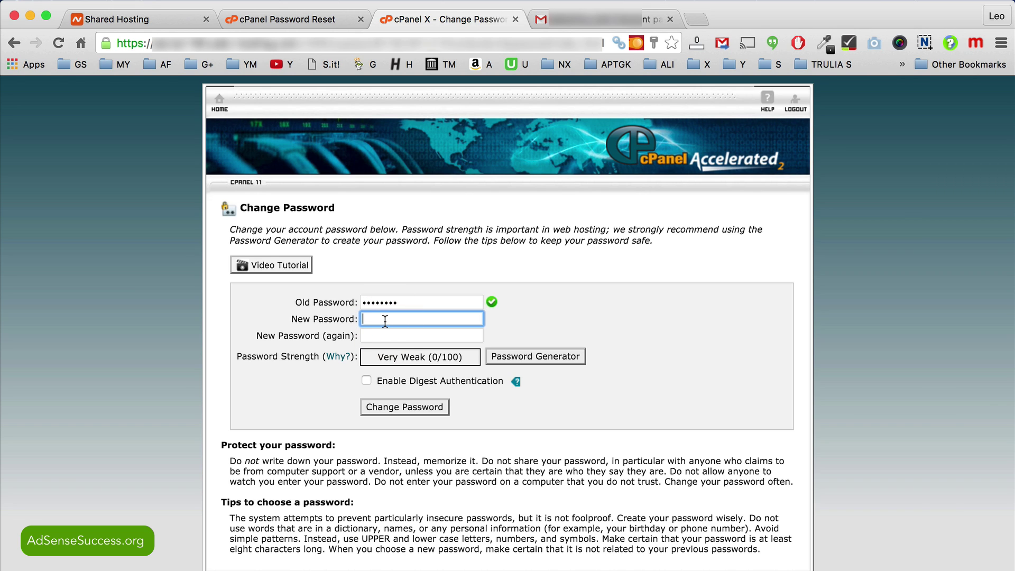
type("••••••••")
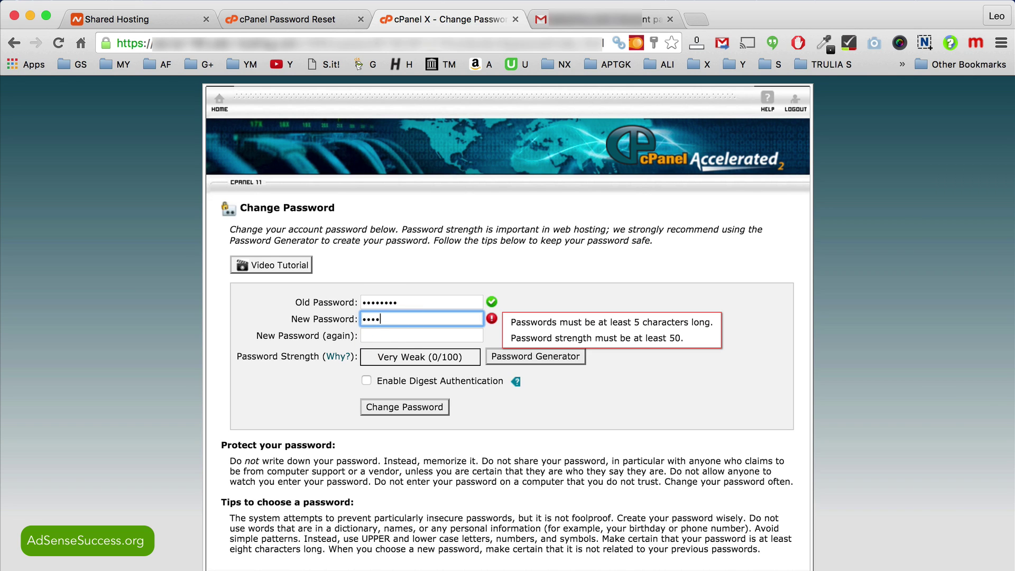
type("••")
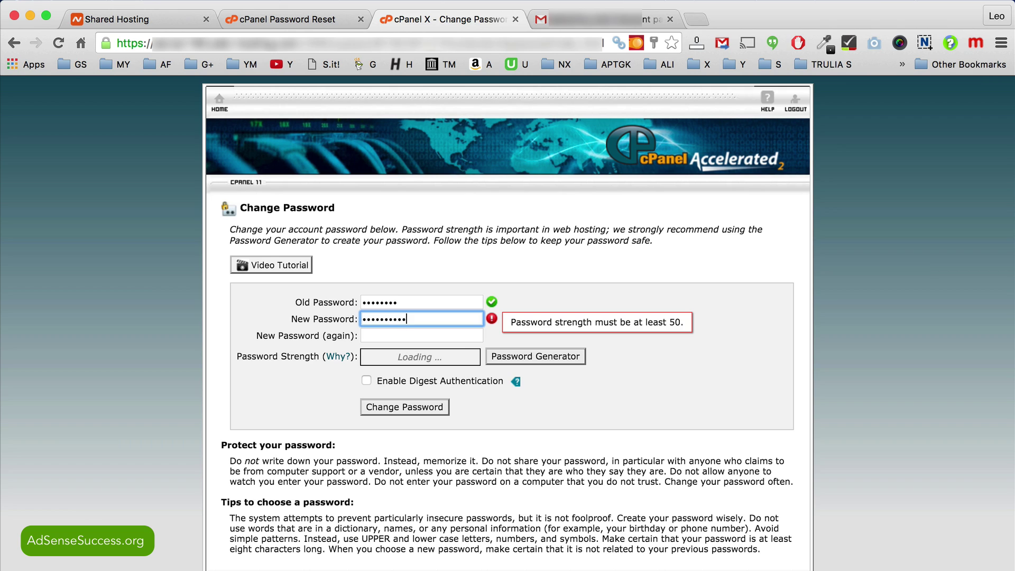
left_click(386, 333)
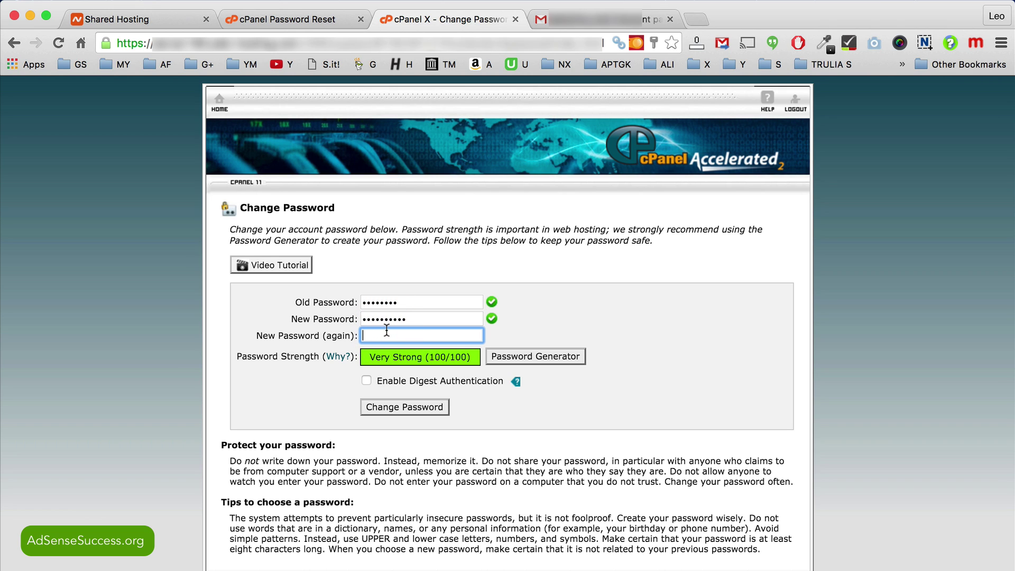
type("•••••")
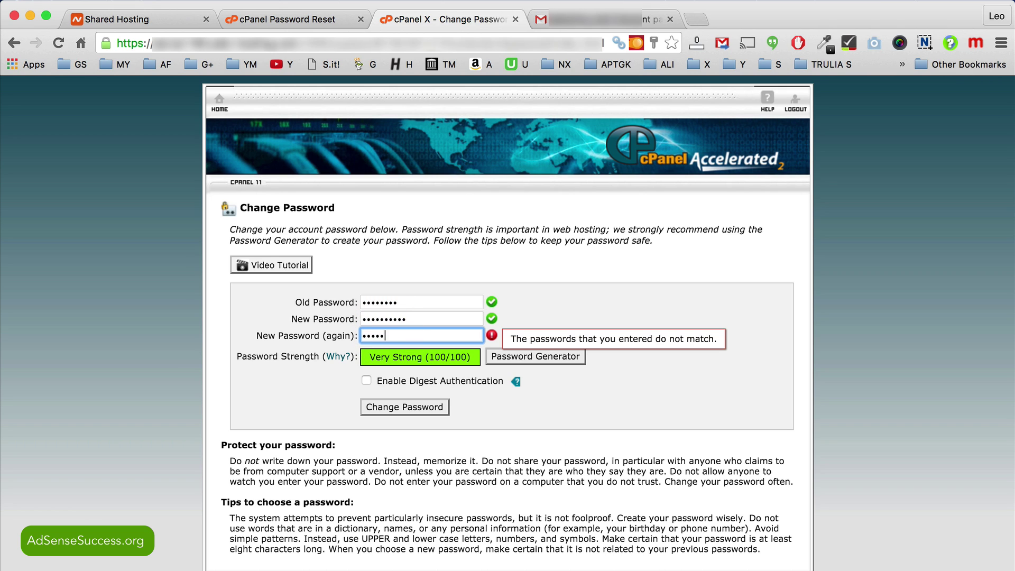
type("•••••")
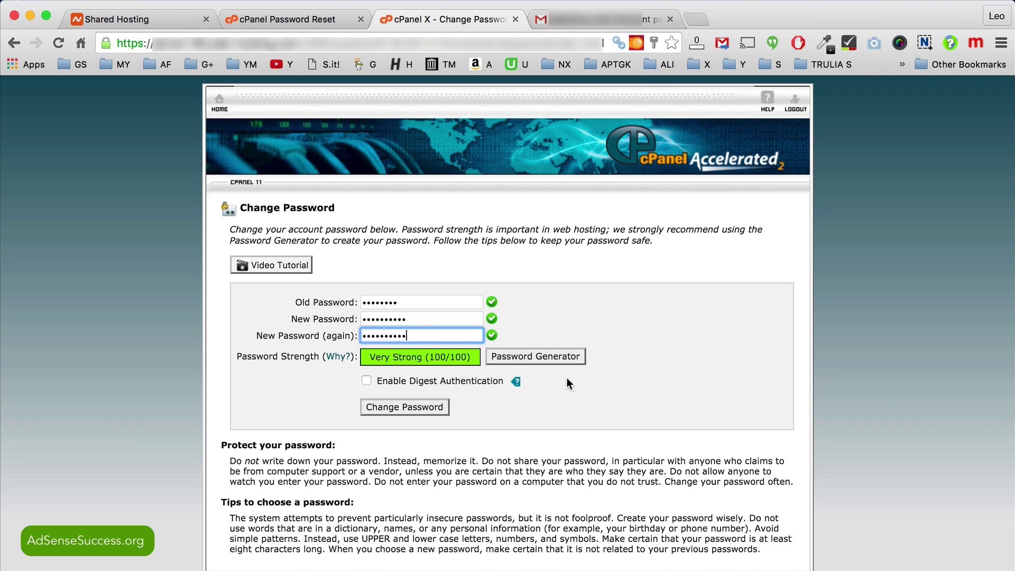
left_click(567, 413)
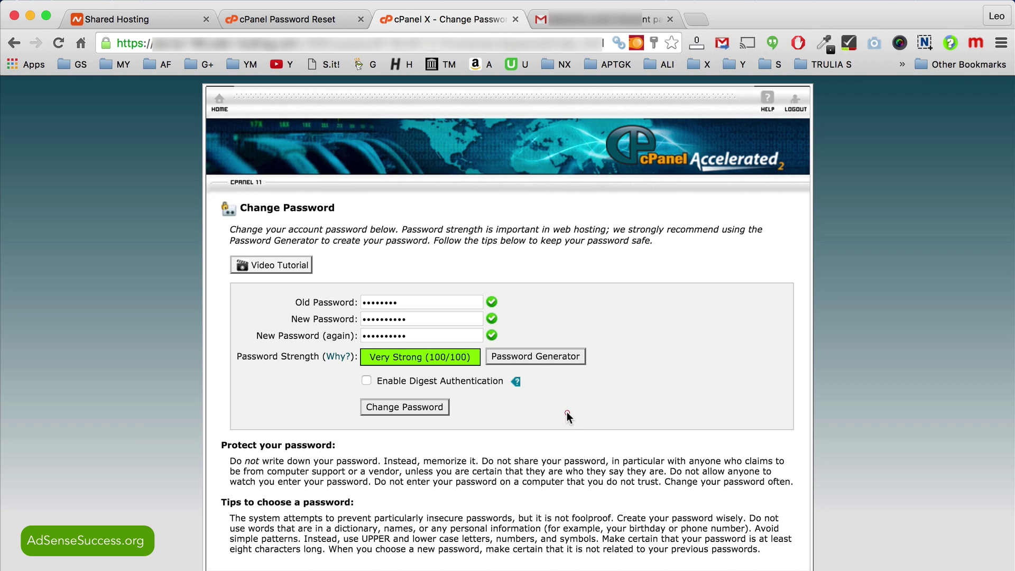
left_click(414, 405)
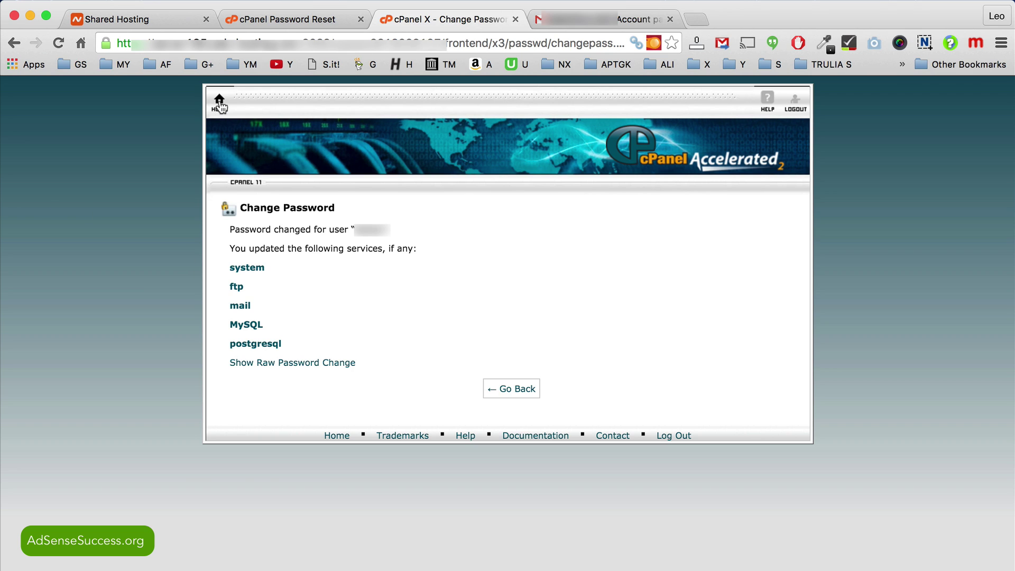
Step: Load the cpanel.dailythou.com login page in the browser
left_click(220, 105)
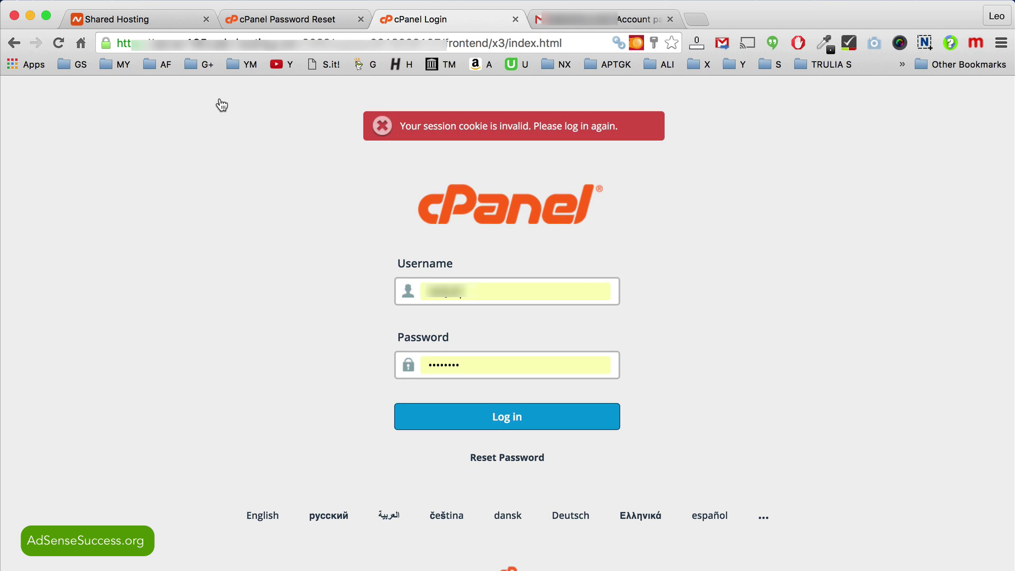
left_click(203, 44)
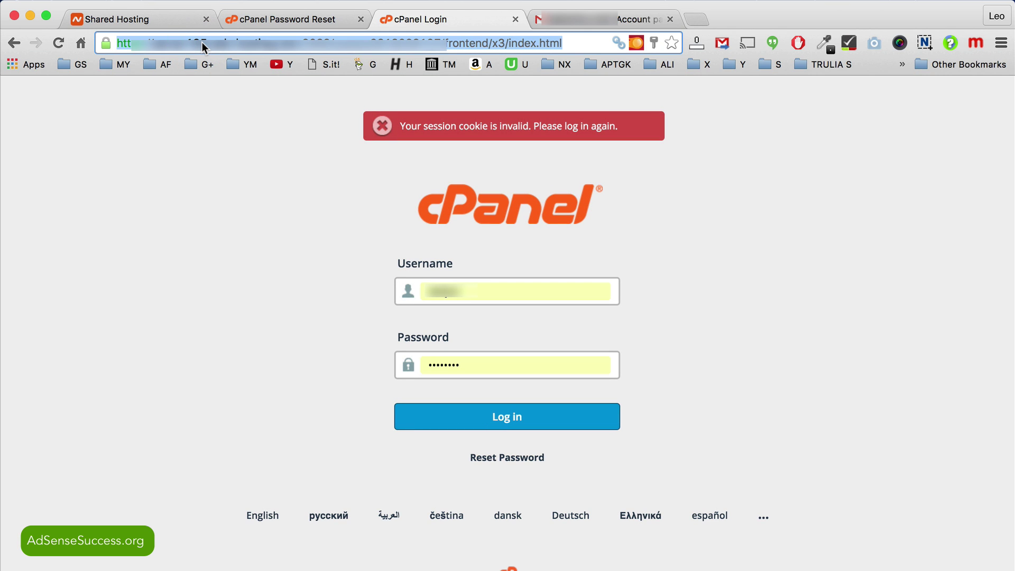
type("cpane")
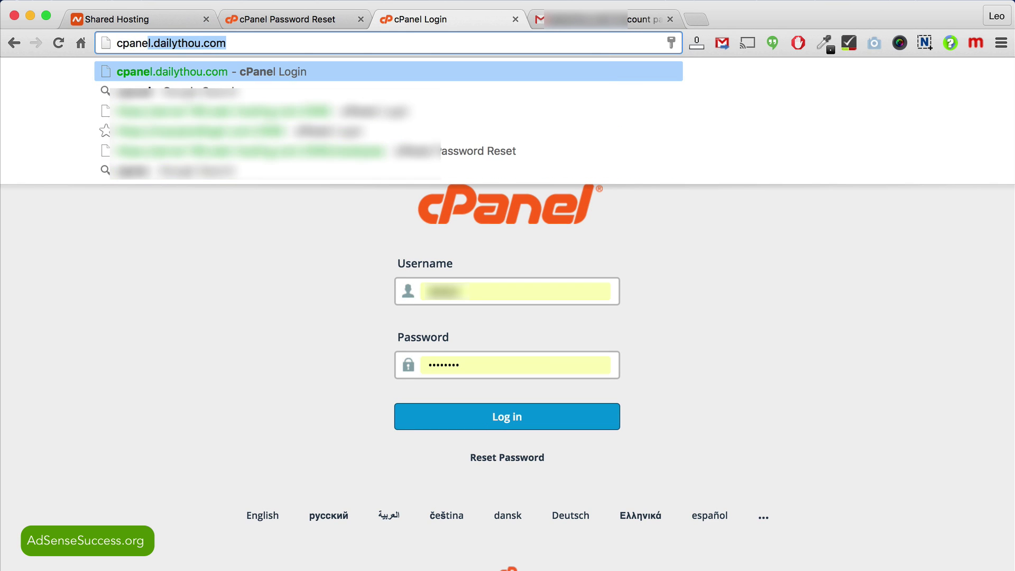
type("l")
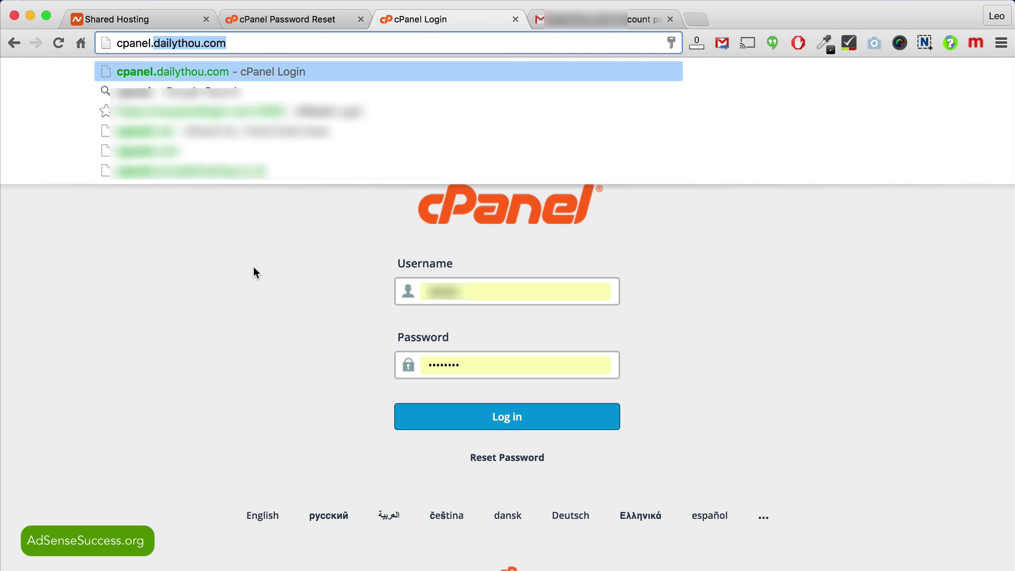
left_click(271, 43)
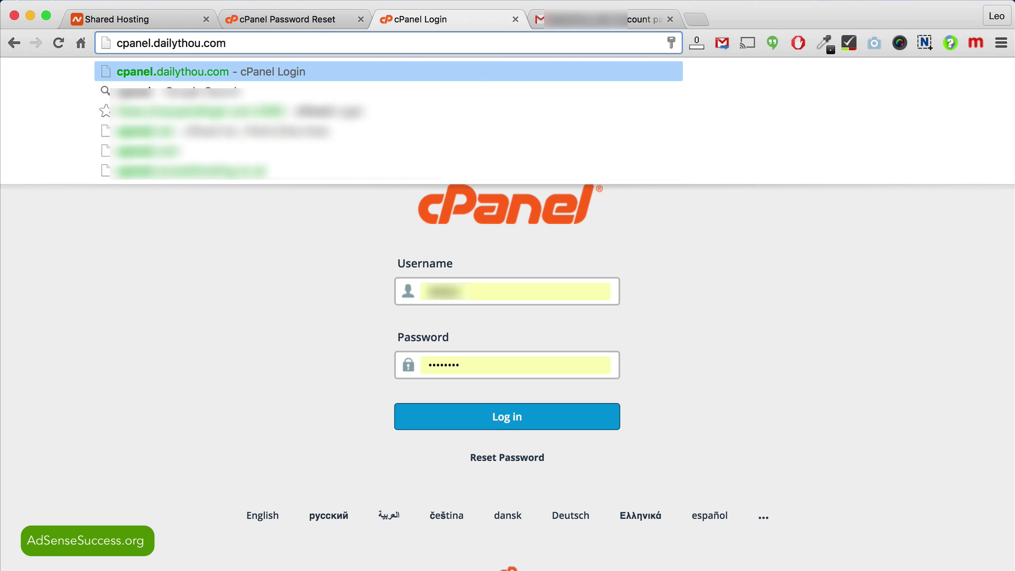
key("Return")
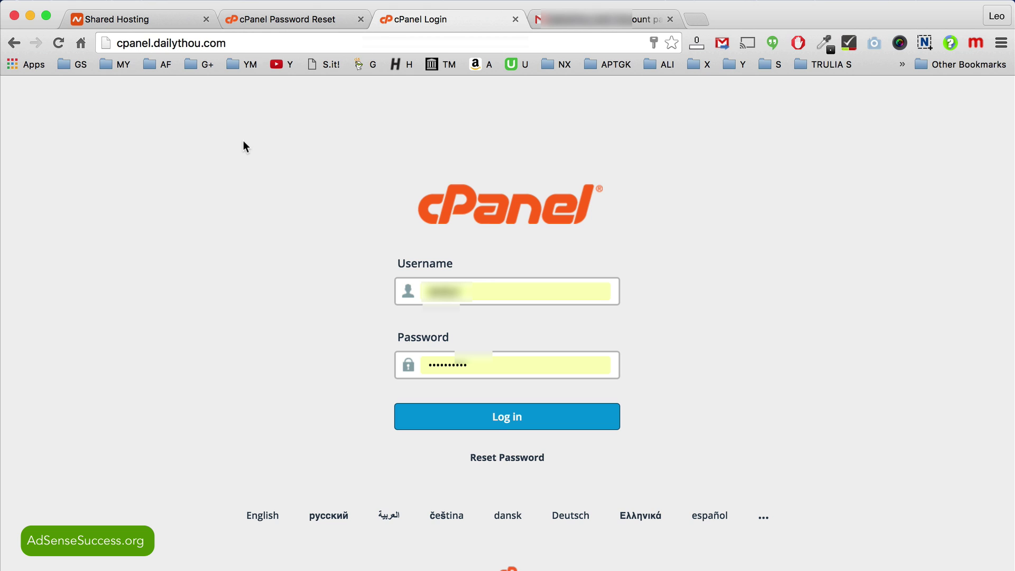
left_click(227, 41)
key("Return")
Step: Fill in the cPanel username and new password, then log in
left_click(135, 21)
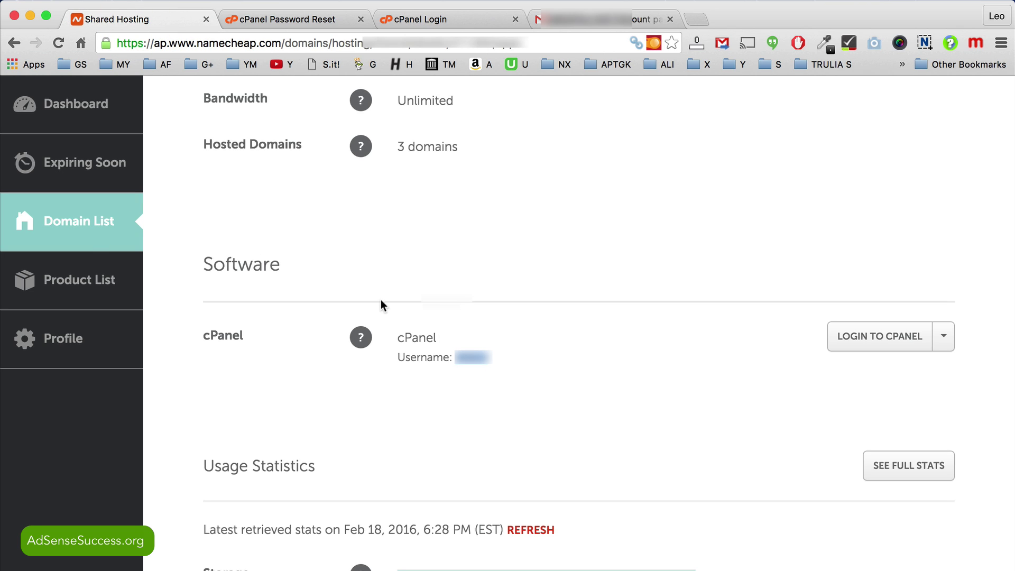
left_click(246, 19)
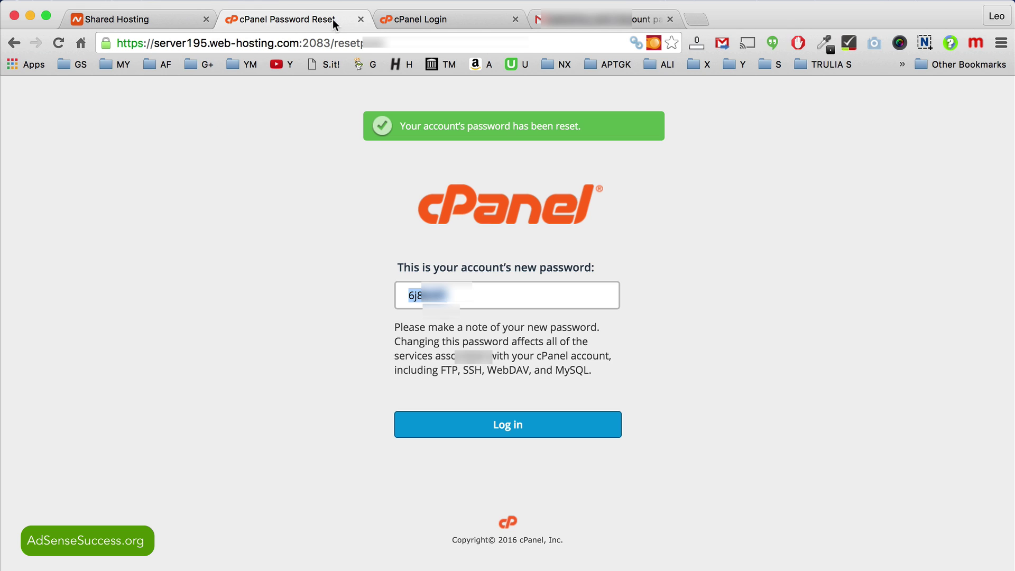
left_click(417, 21)
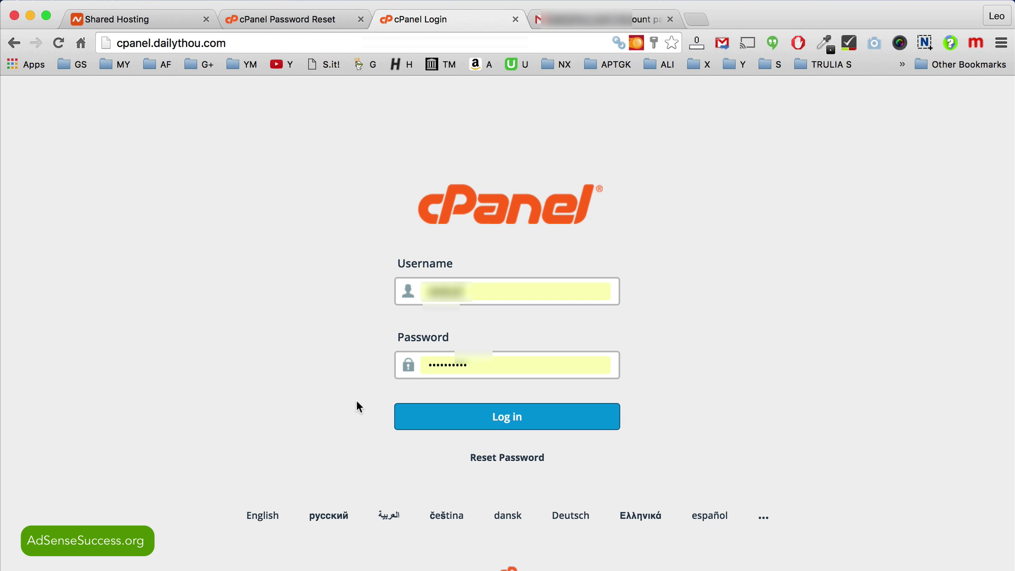
left_click(468, 289)
left_click(467, 290)
left_click_drag(467, 290, 418, 291)
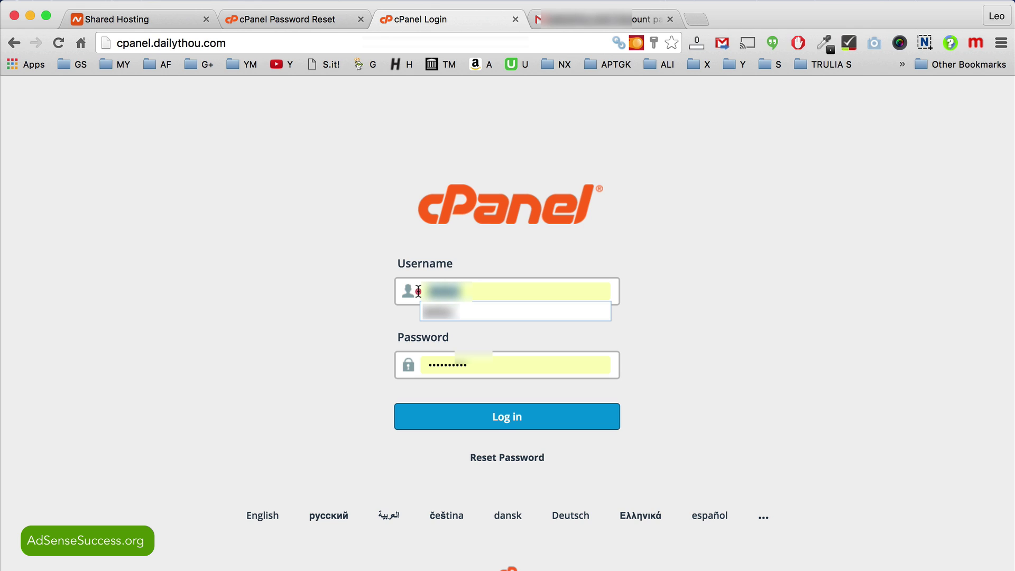
left_click(419, 290)
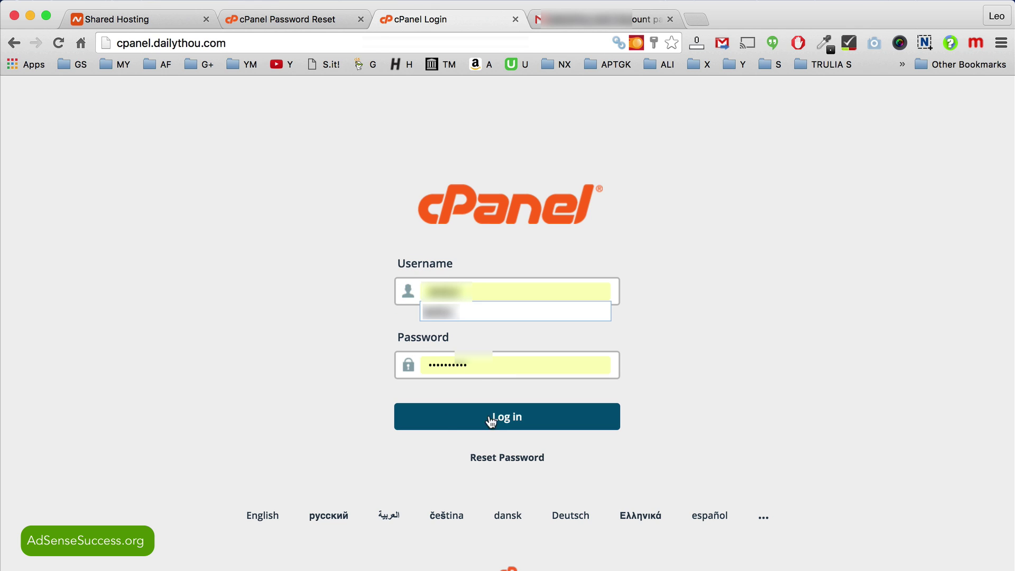
left_click(335, 331)
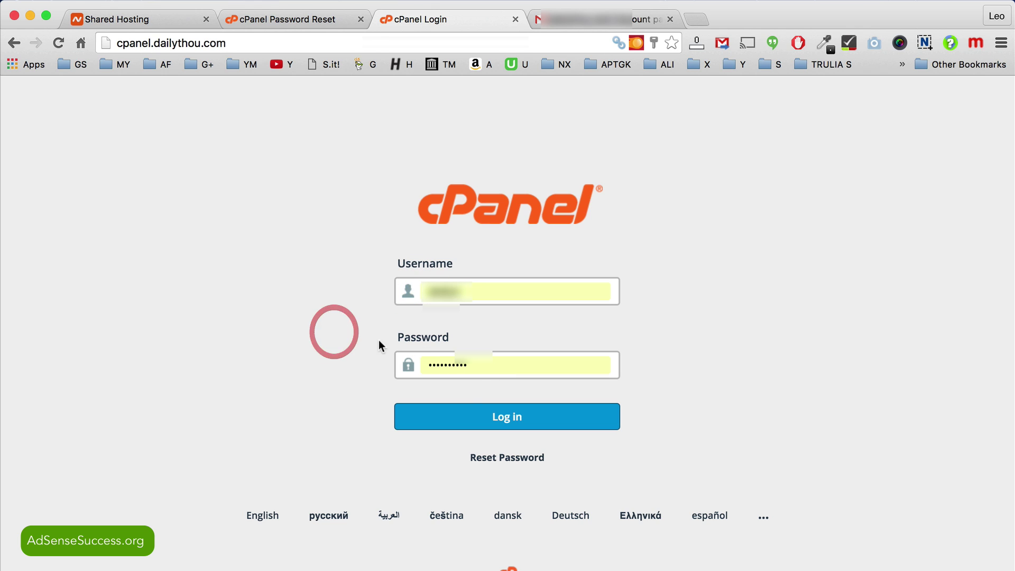
left_click(497, 419)
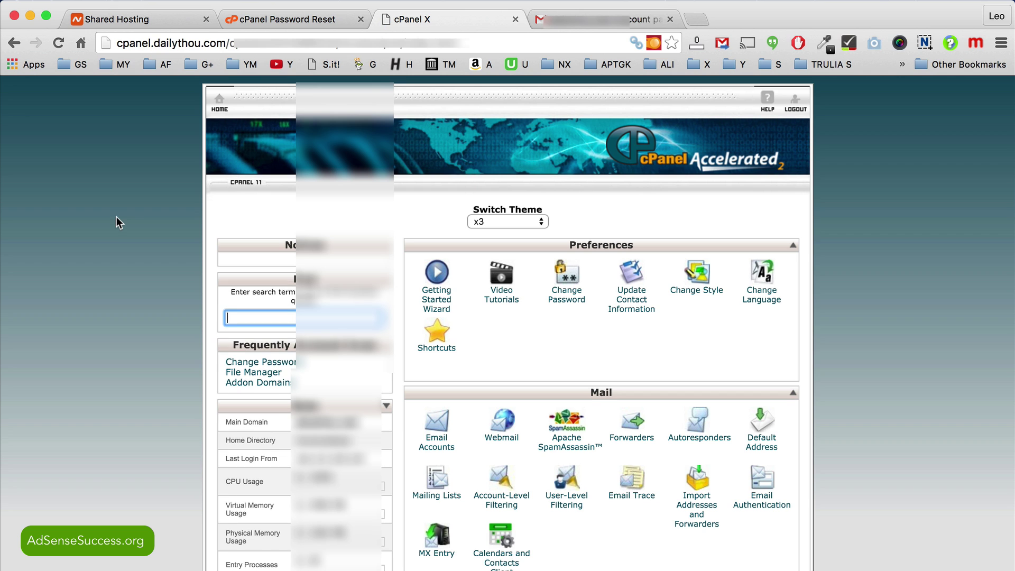
Step: Scroll to Softaculous Apps Installer on the cPanel dashboard and open the WordPress script
scroll(117, 217, "down", 2)
scroll(117, 217, "down", 5)
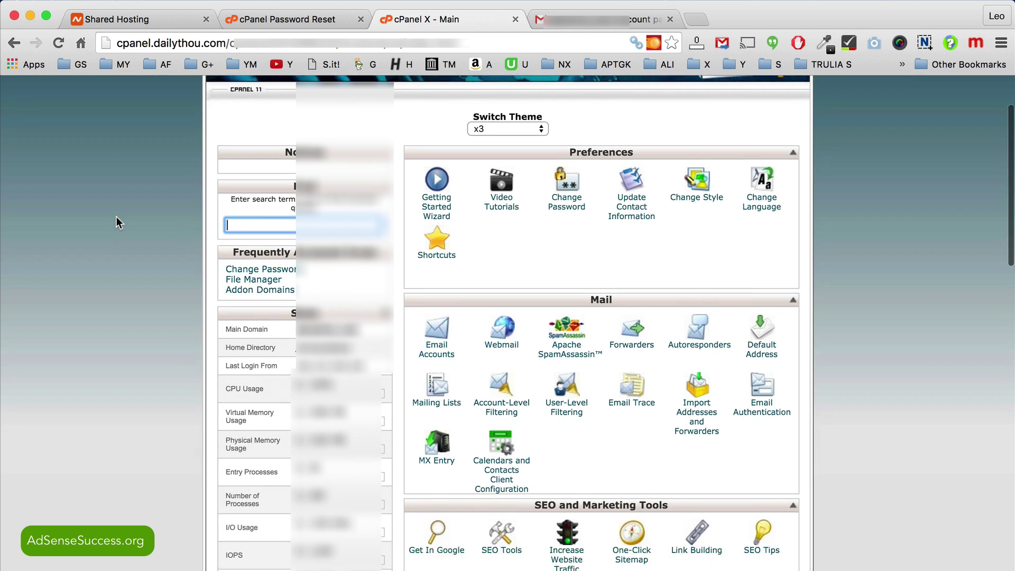
scroll(579, 313, "down", 10)
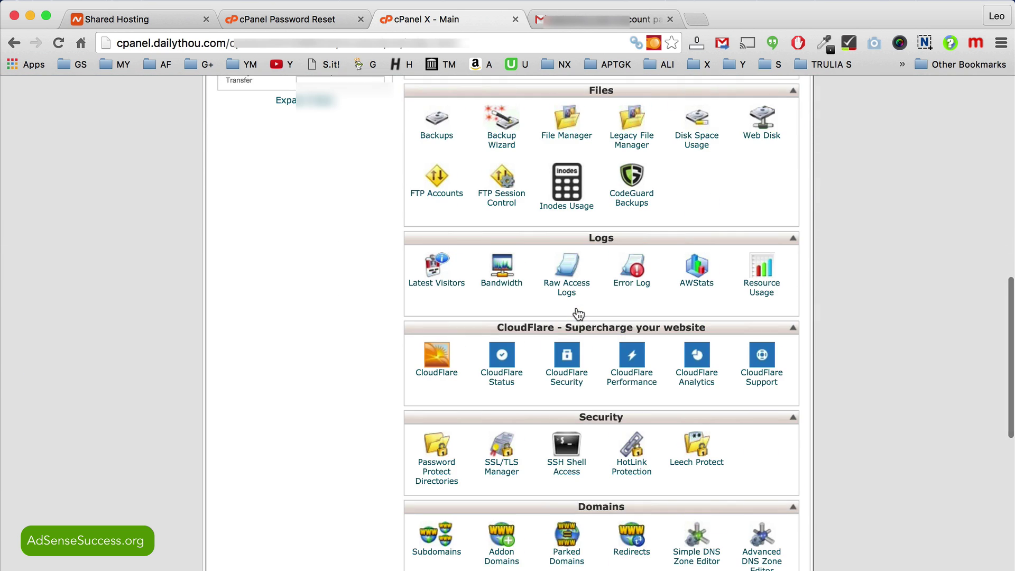
scroll(579, 313, "down", 6)
scroll(578, 313, "down", 10)
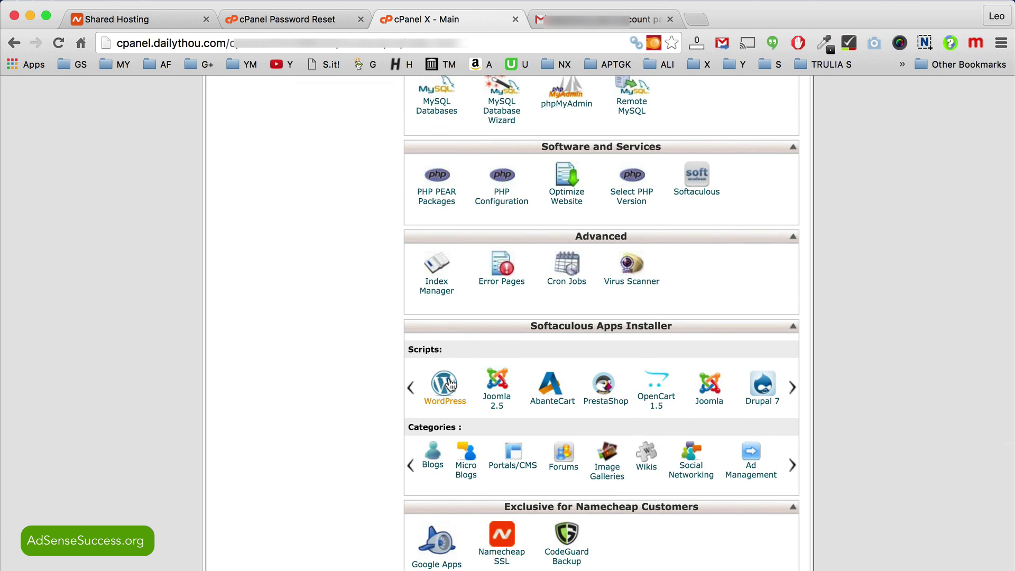
left_click(448, 385)
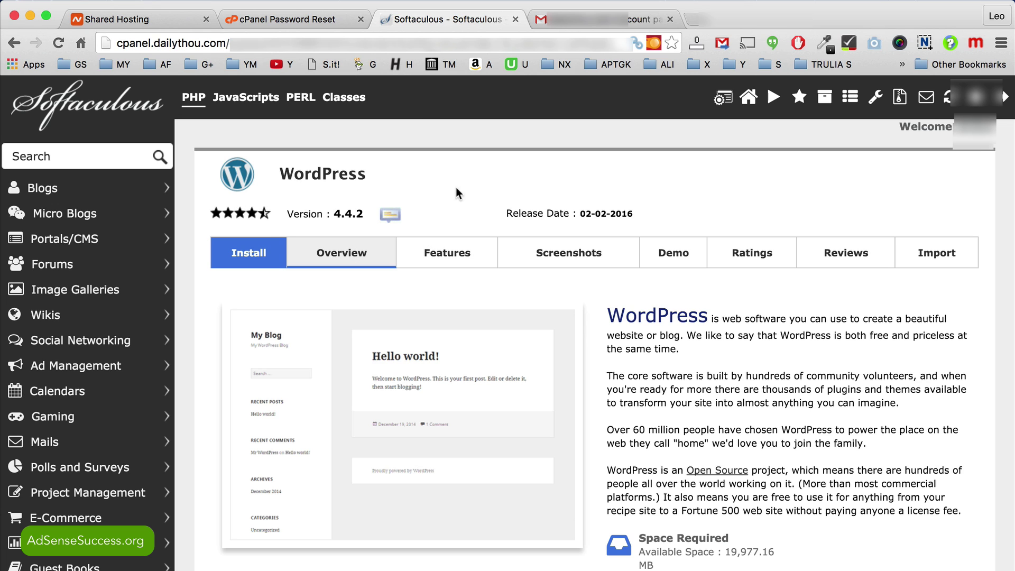
left_click(246, 256)
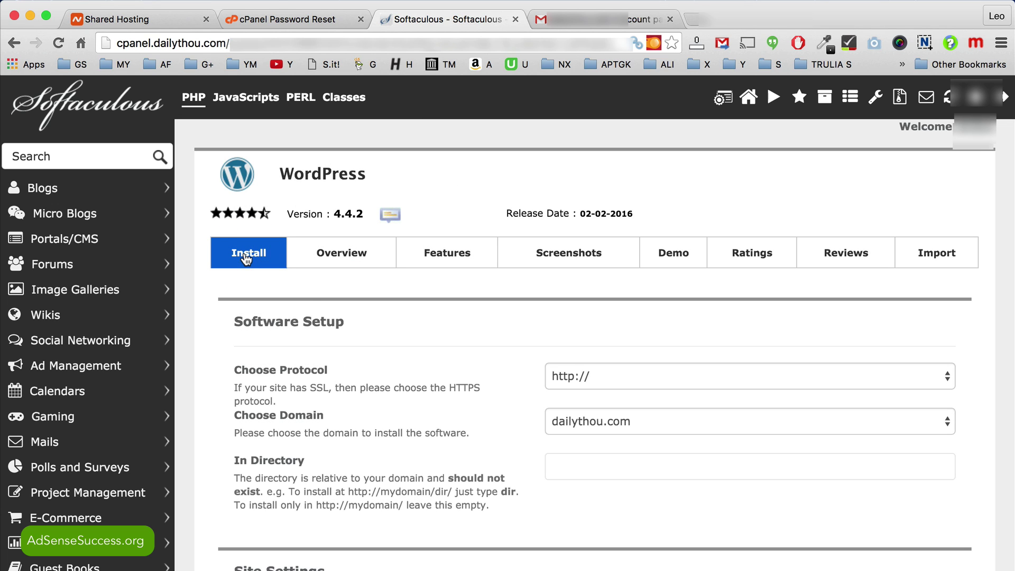
scroll(447, 375, "down", 3)
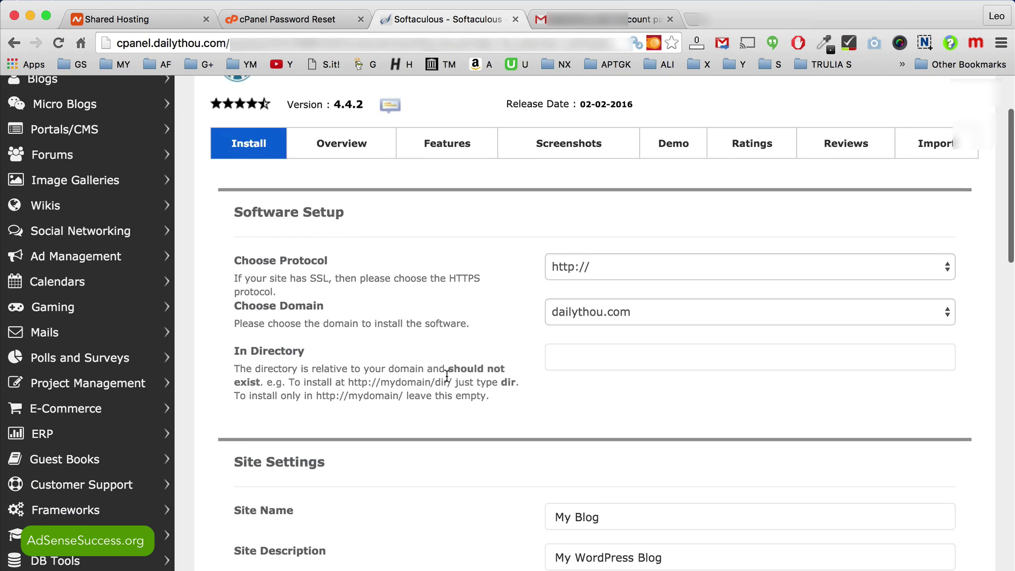
scroll(446, 375, "up", 3)
scroll(447, 368, "down", 2)
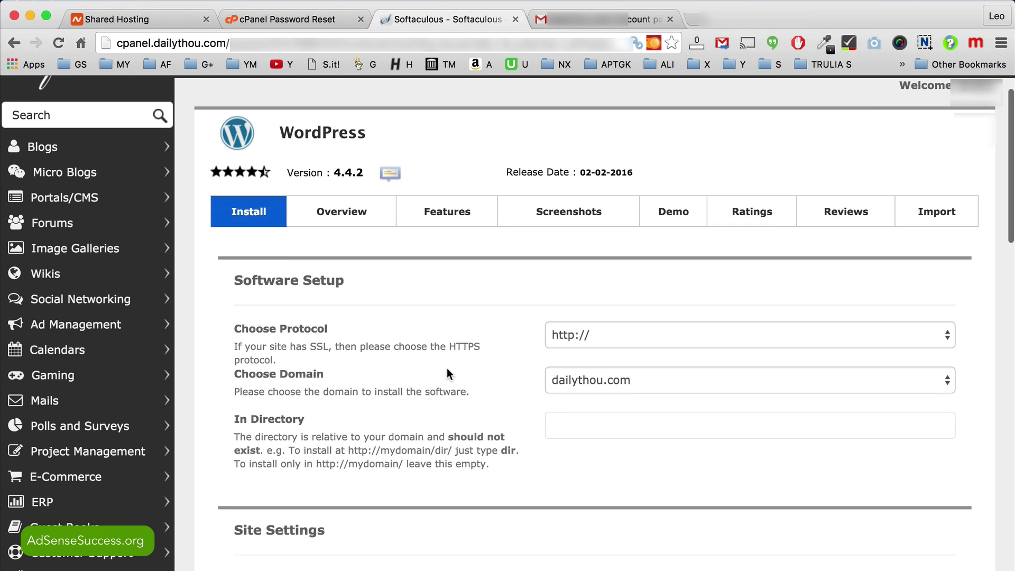
left_click(605, 336)
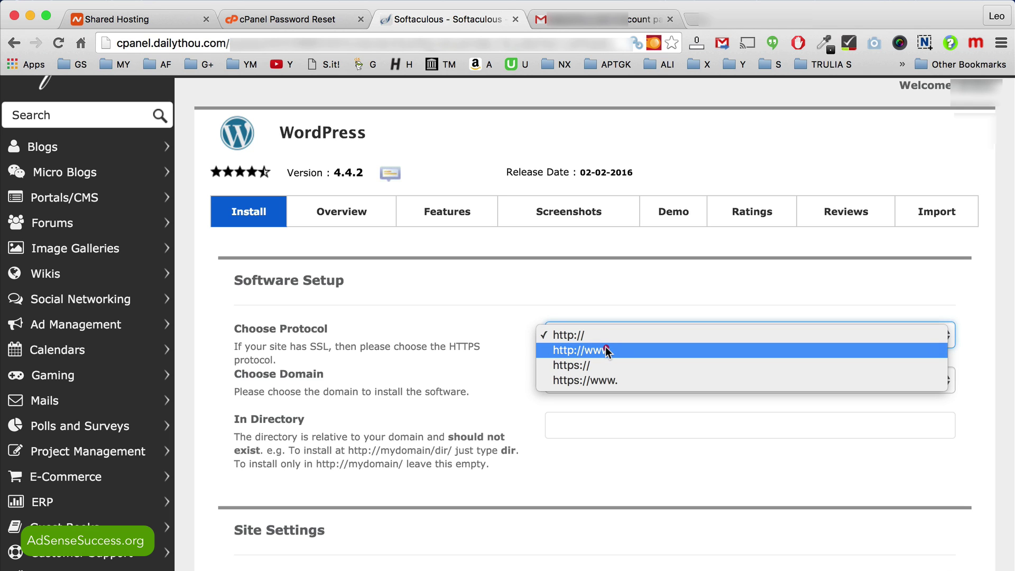
left_click(607, 349)
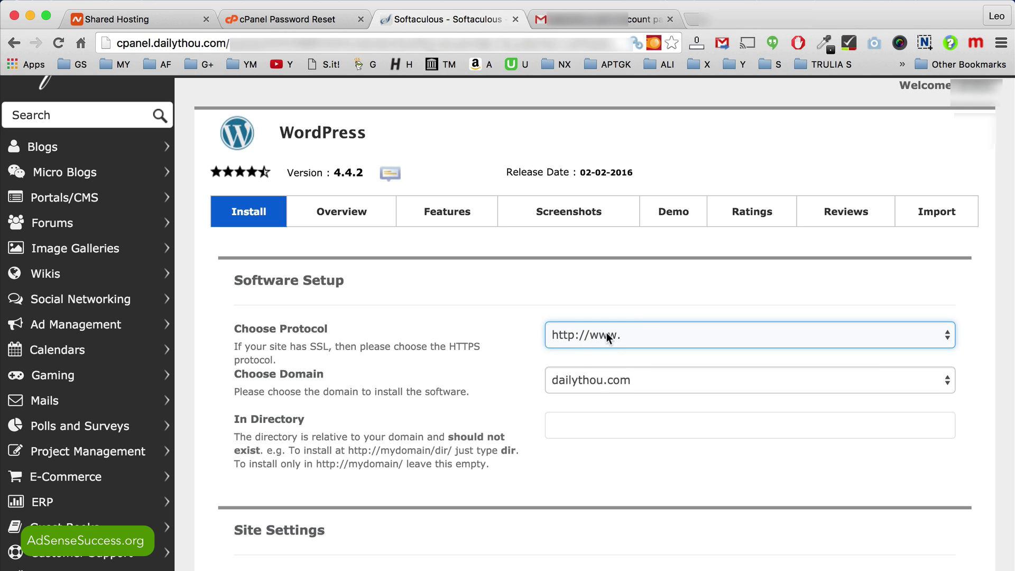
left_click(607, 334)
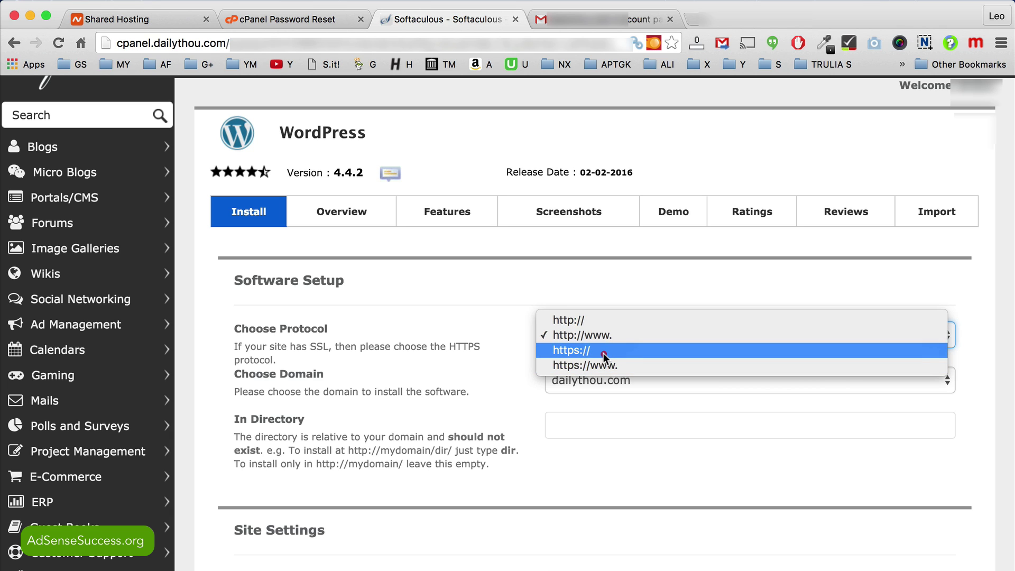
left_click(602, 336)
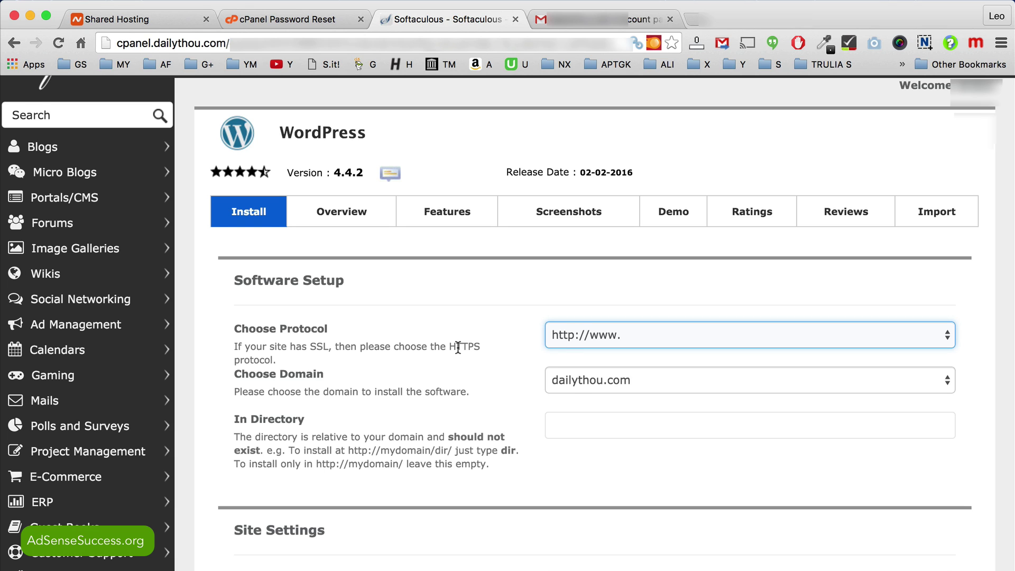
scroll(458, 348, "down", 1)
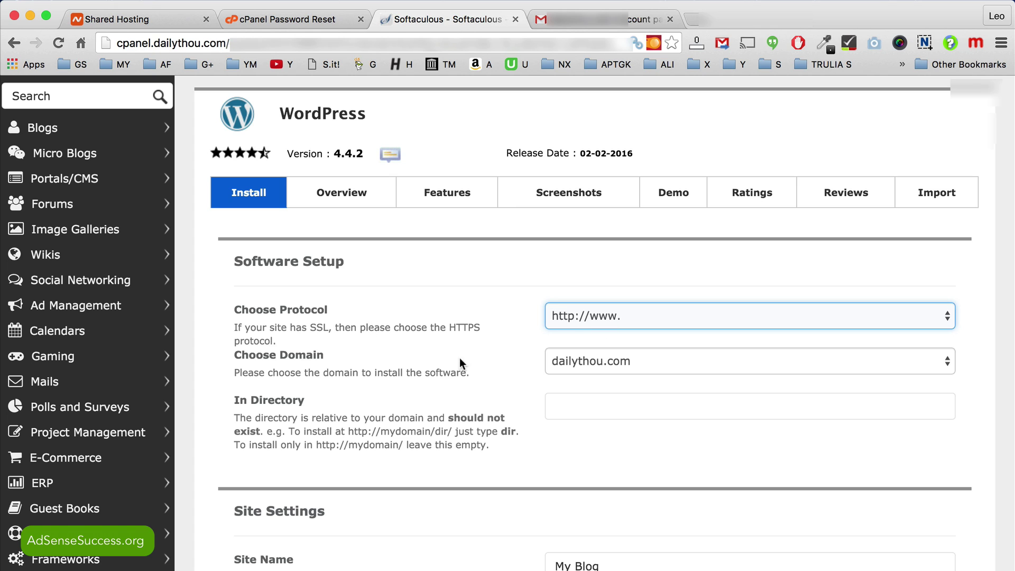
scroll(458, 343, "down", 2)
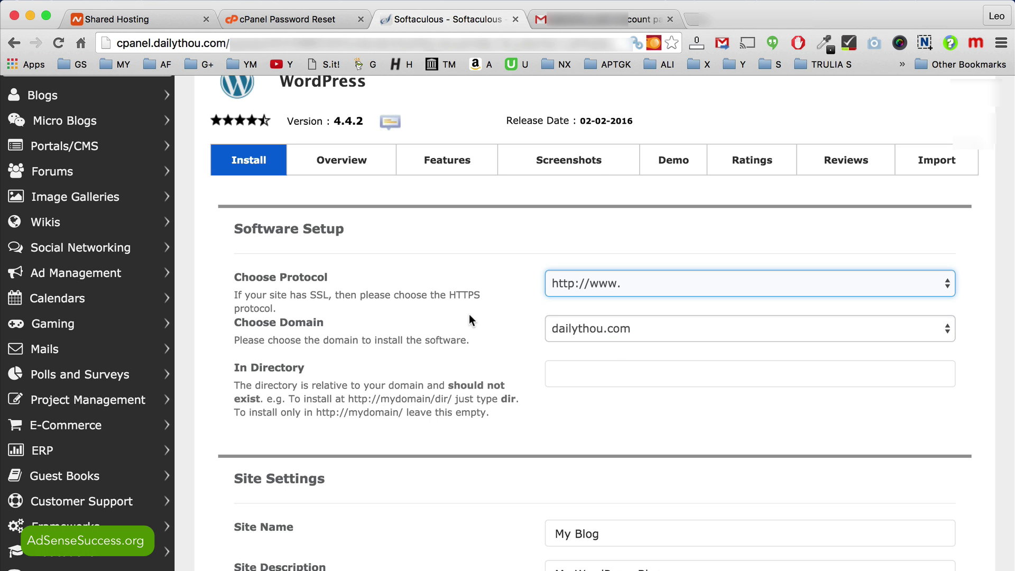
Step: Replace the default site name 'My Blog' with 'Leo's Daily Thou'
scroll(469, 315, "down", 5)
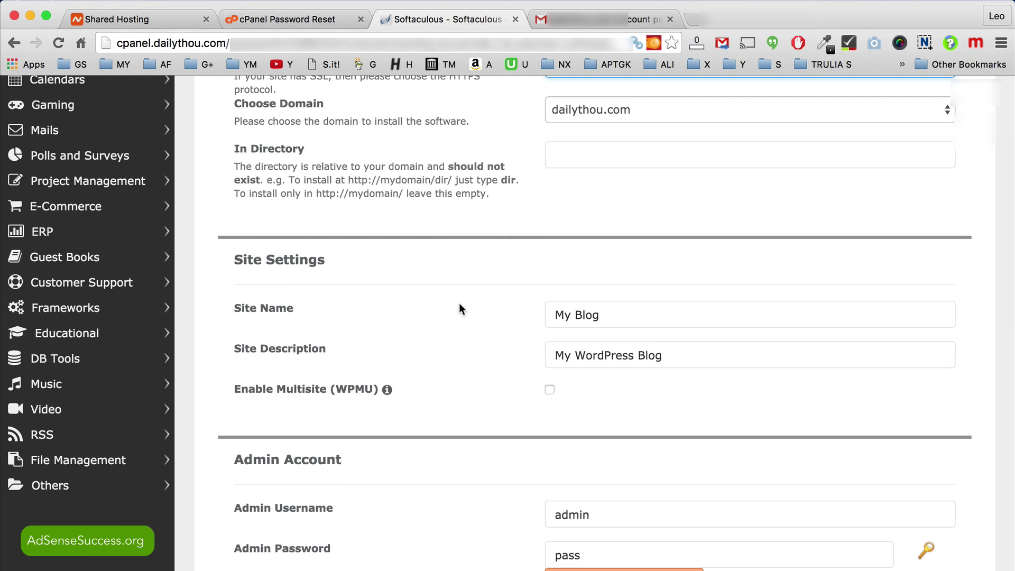
left_click_drag(630, 316, 484, 316)
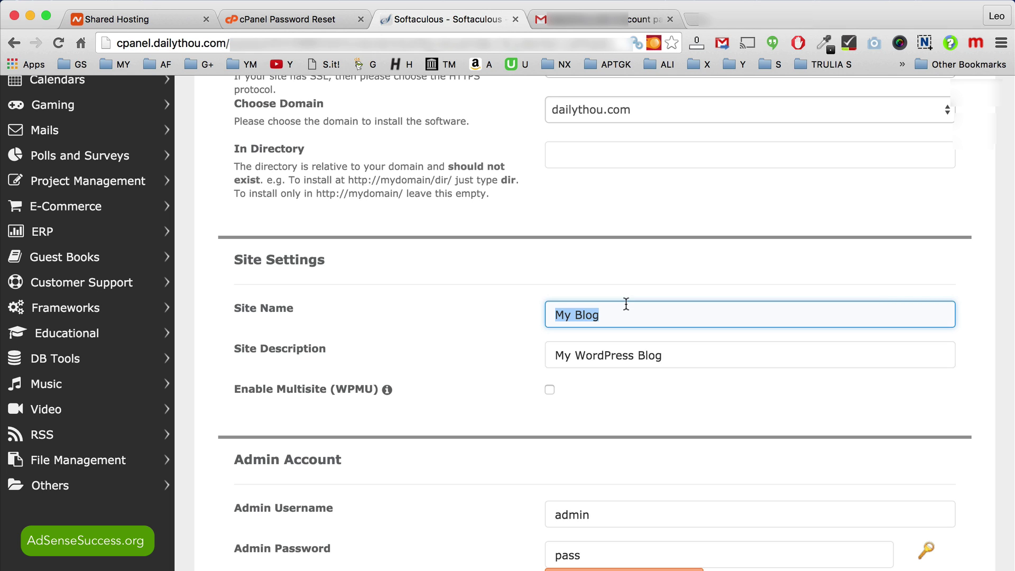
type("Leo'")
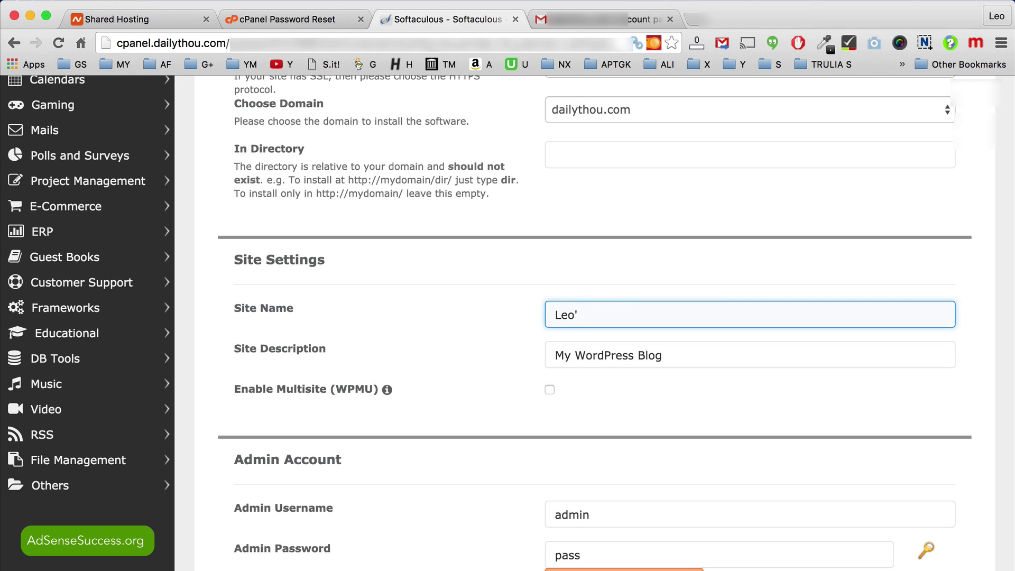
type("s Daily Thou")
Step: Set the site description to 'How to make $1000 every', leaving Multisite unchecked
triple_click(682, 355)
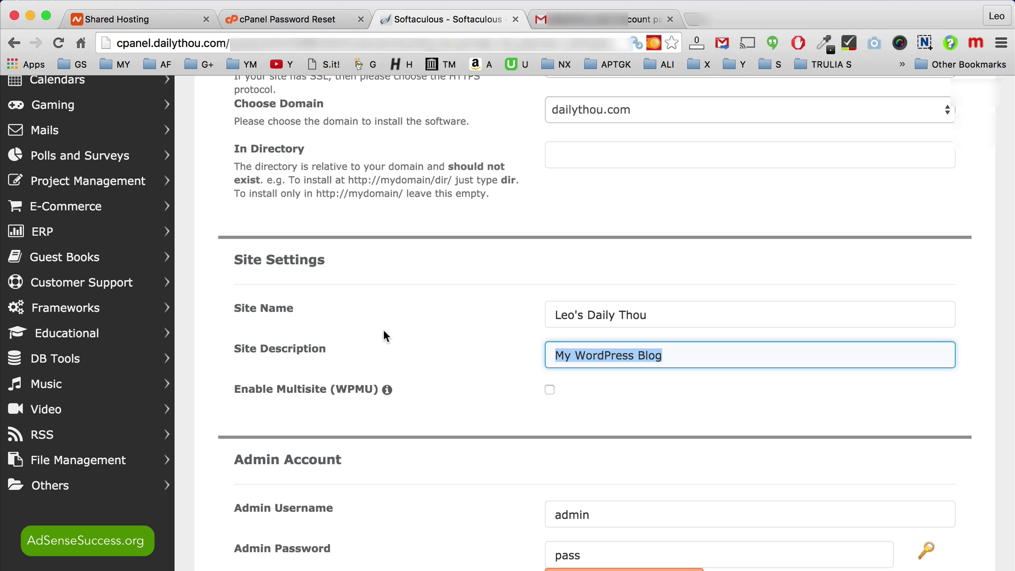
type("How to")
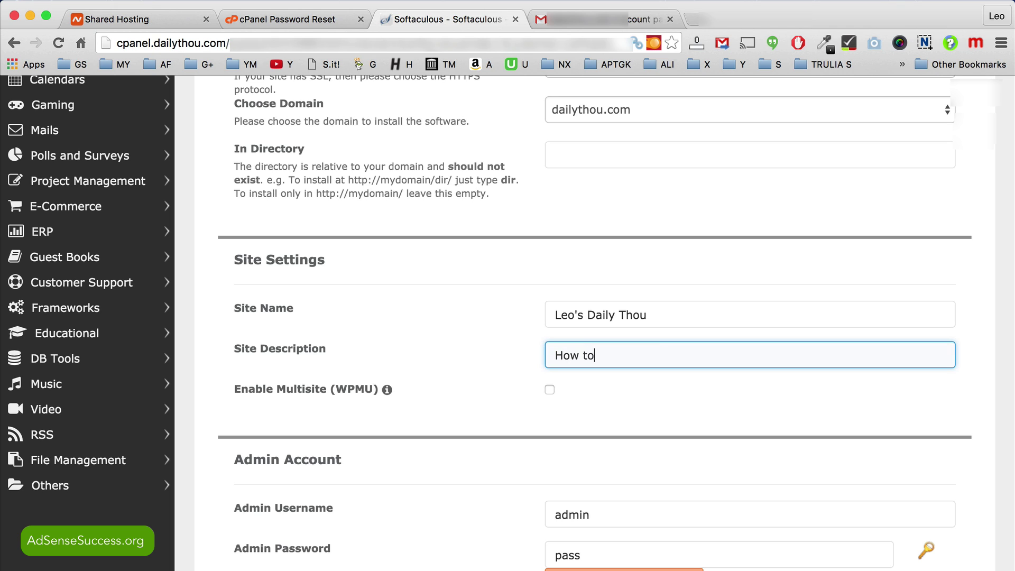
type(" make $1000 every")
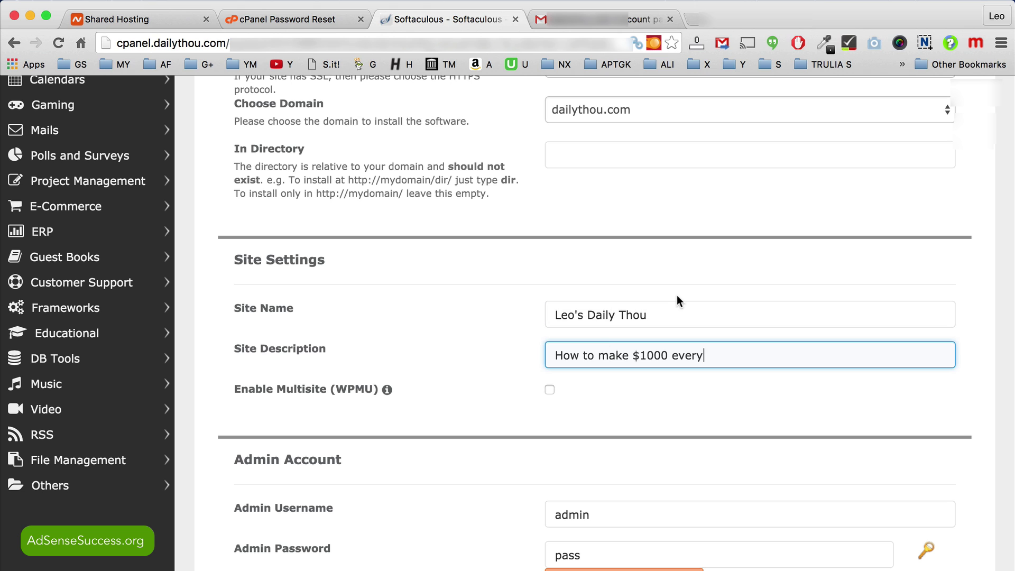
scroll(534, 338, "down", 2)
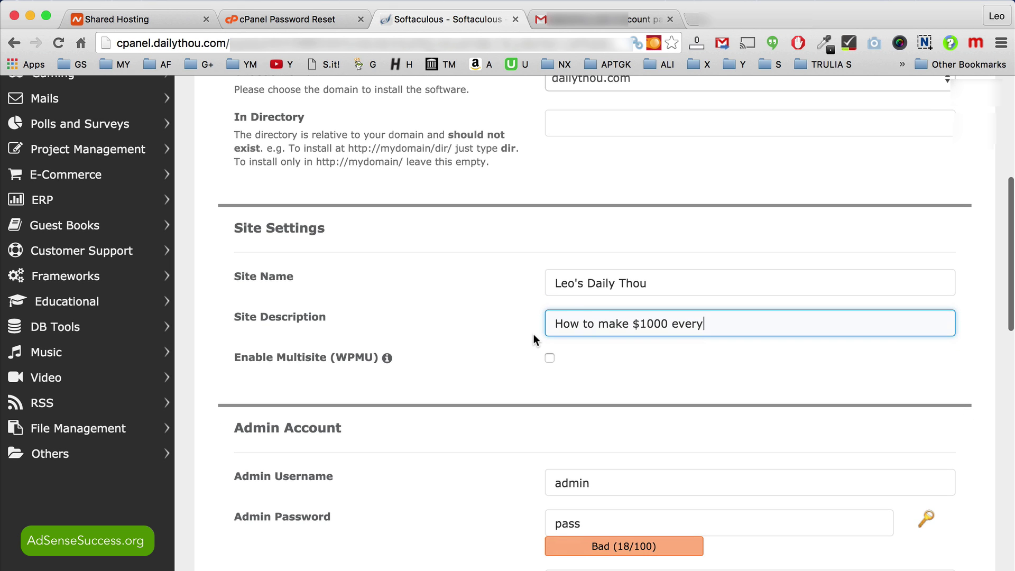
scroll(534, 334, "down", 1)
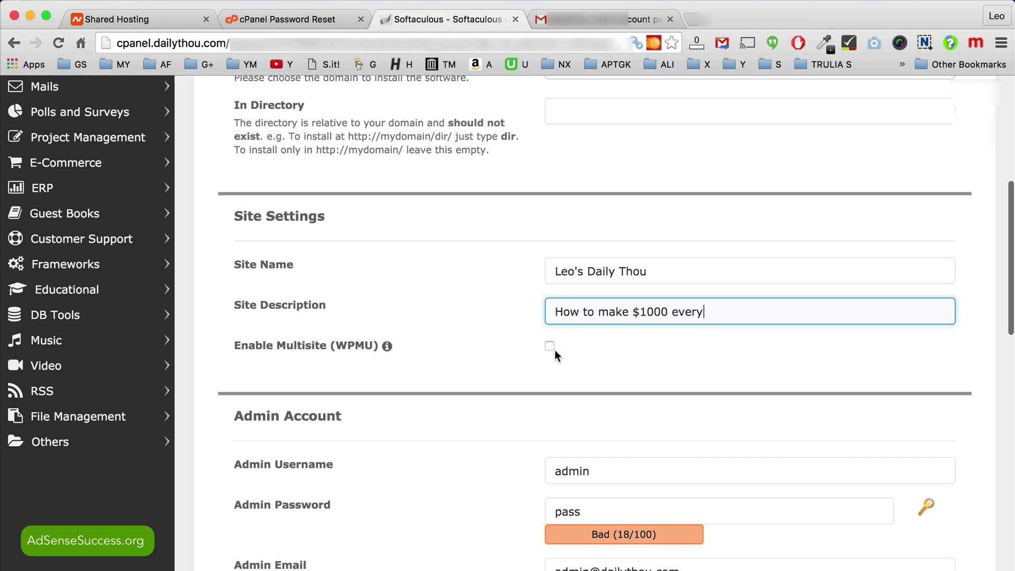
scroll(488, 351, "down", 3)
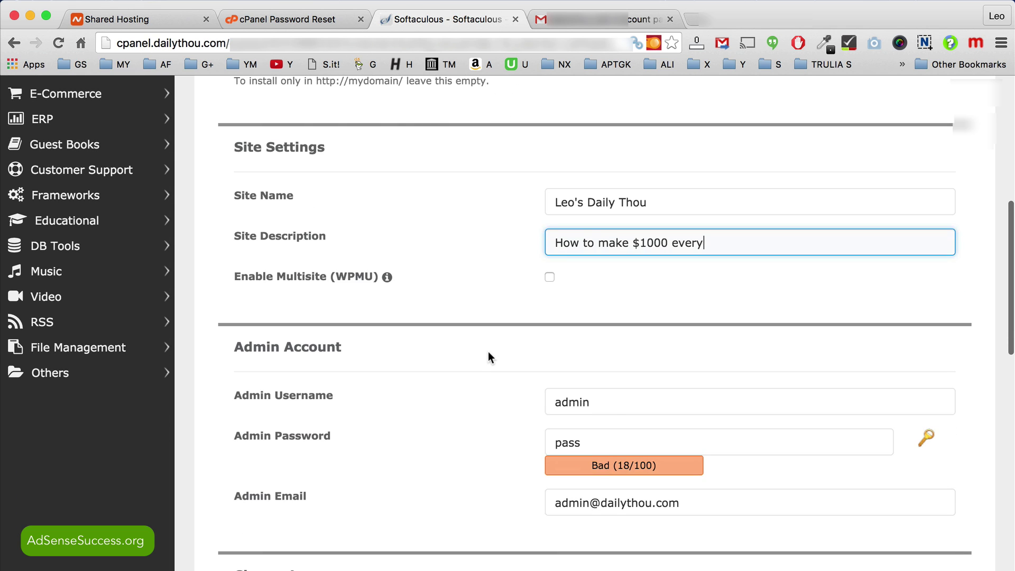
Step: Replace the default admin username with a custom username
scroll(419, 403, "down", 2)
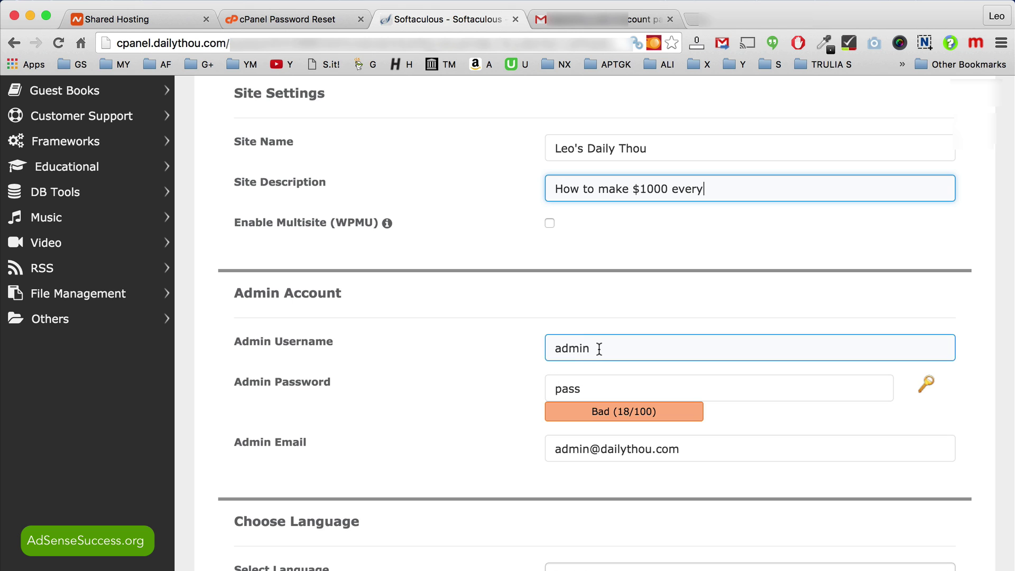
left_click_drag(599, 349, 546, 348)
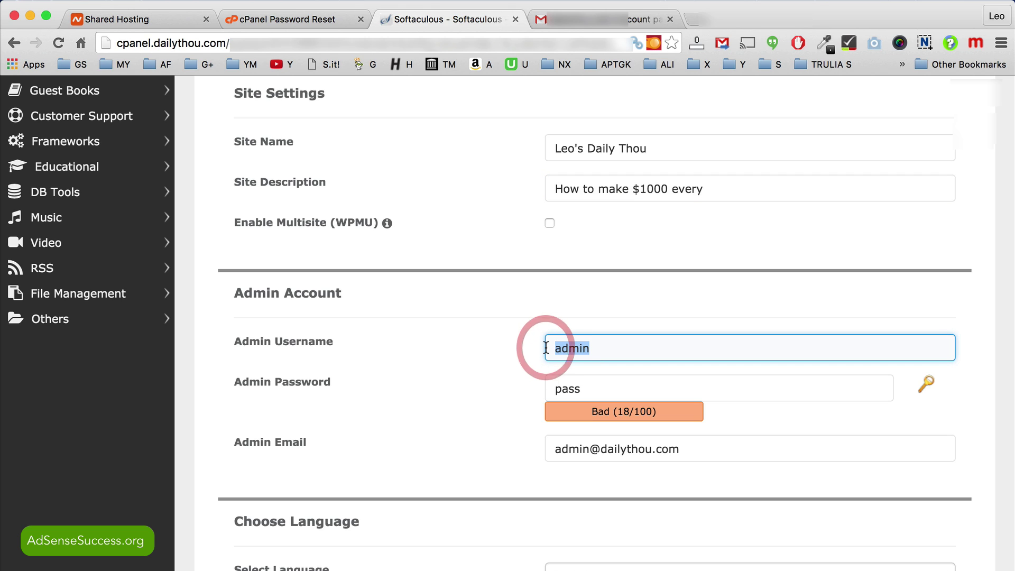
left_click(611, 348)
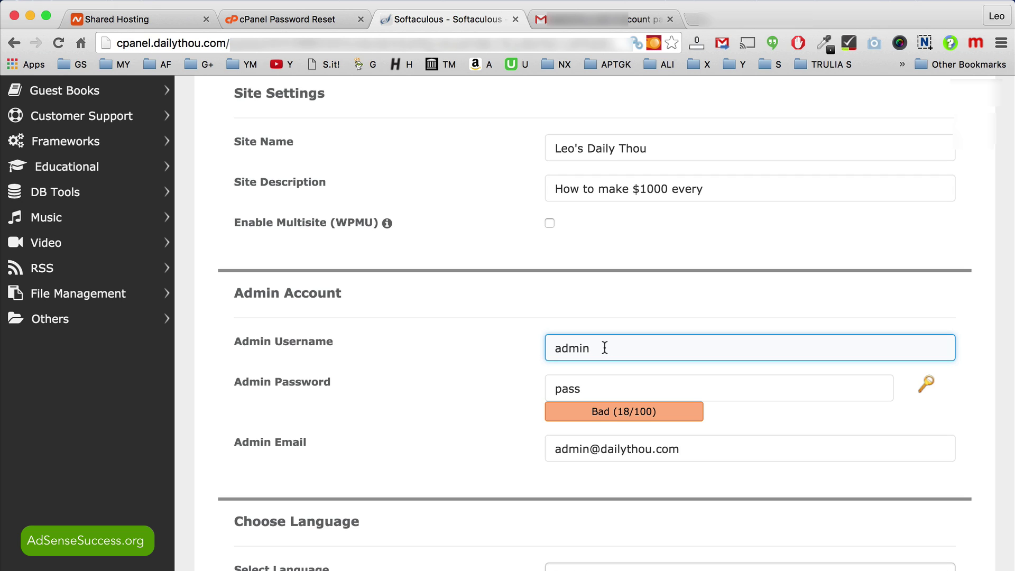
left_click(604, 348)
double_click(582, 347)
type("leoadmin")
Step: Enter a new admin password and replace the admin e-mail with the owner's address
left_click(595, 386)
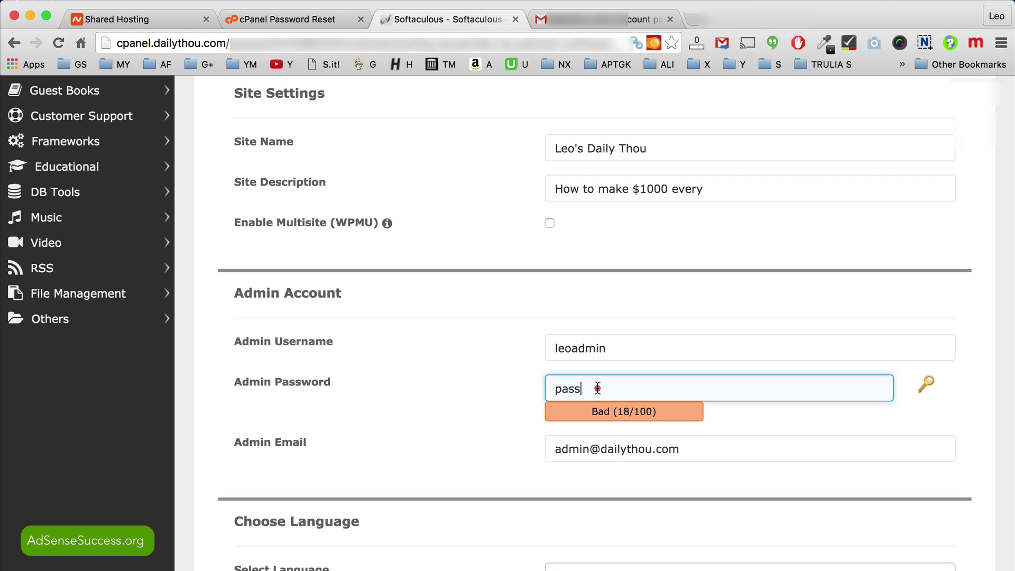
double_click(600, 386)
type("password")
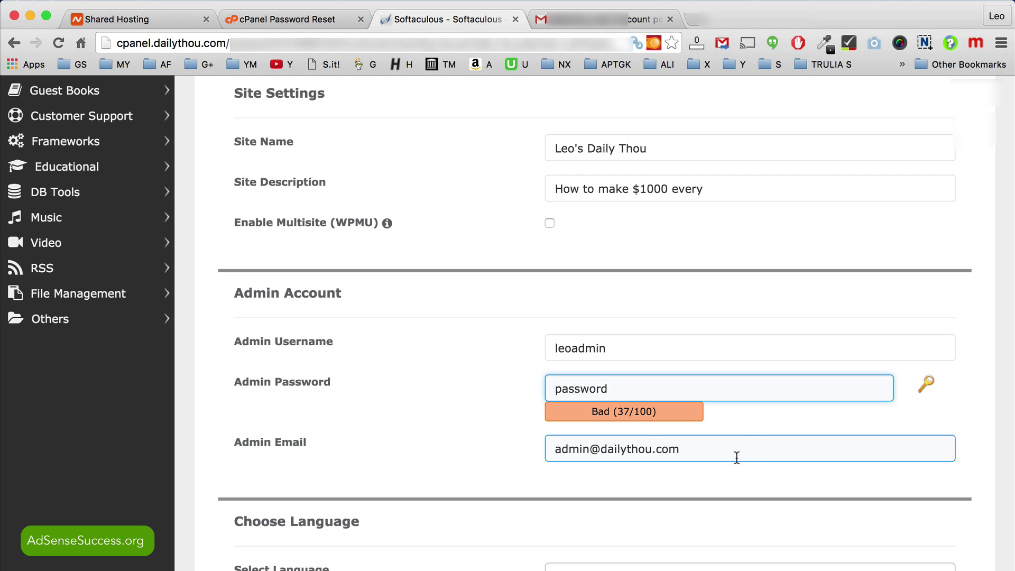
left_click_drag(737, 453, 540, 447)
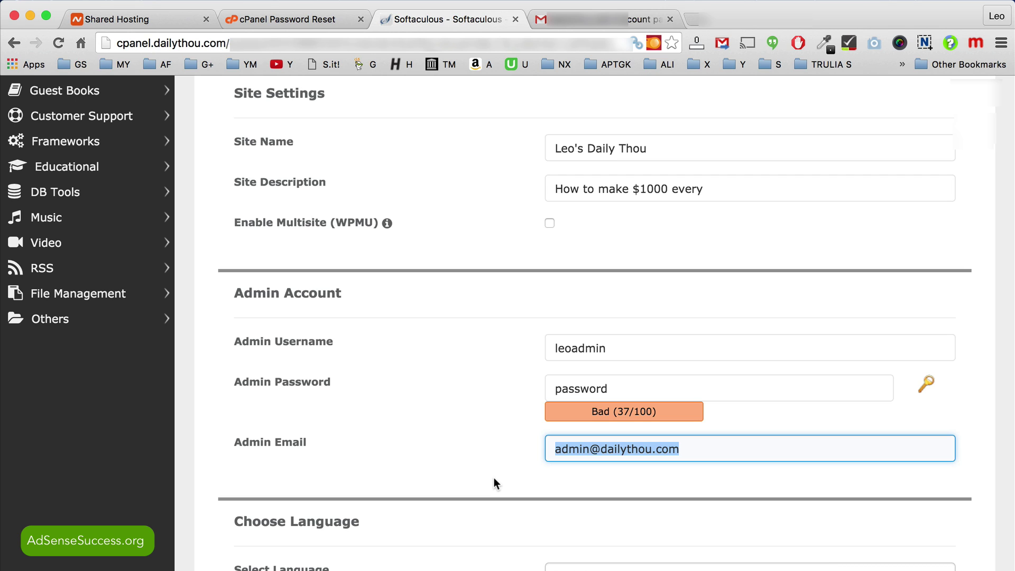
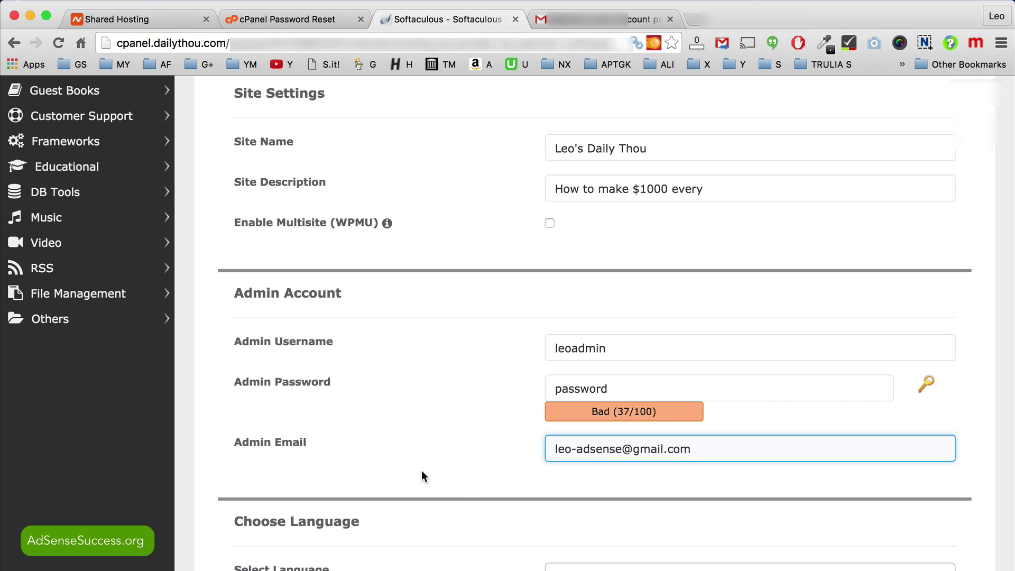
Step: Install WordPress 4.4.2 on dailythou.com, then follow the success page's wp-admin link to the login page
scroll(426, 470, "down", 5)
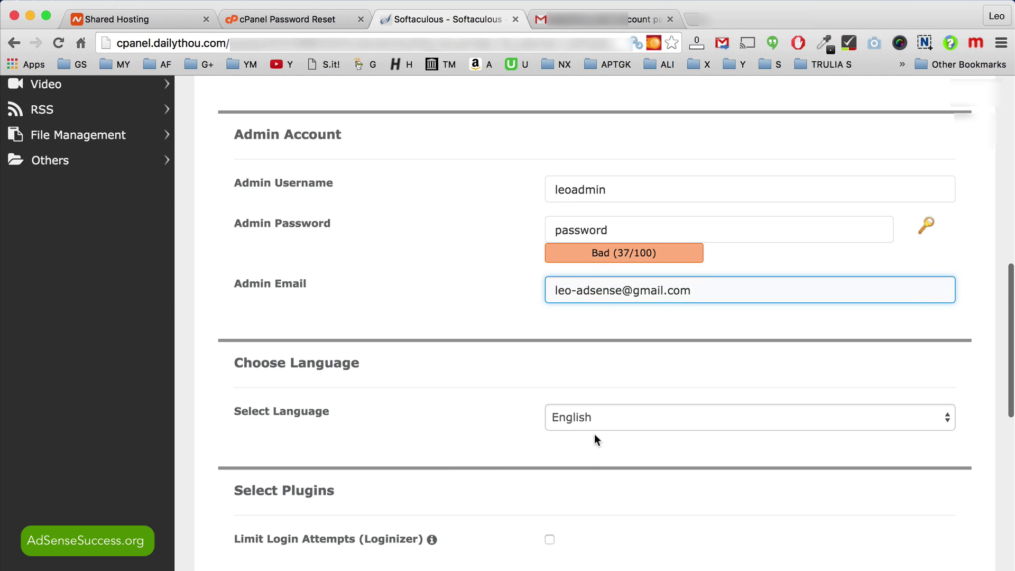
scroll(465, 391, "down", 5)
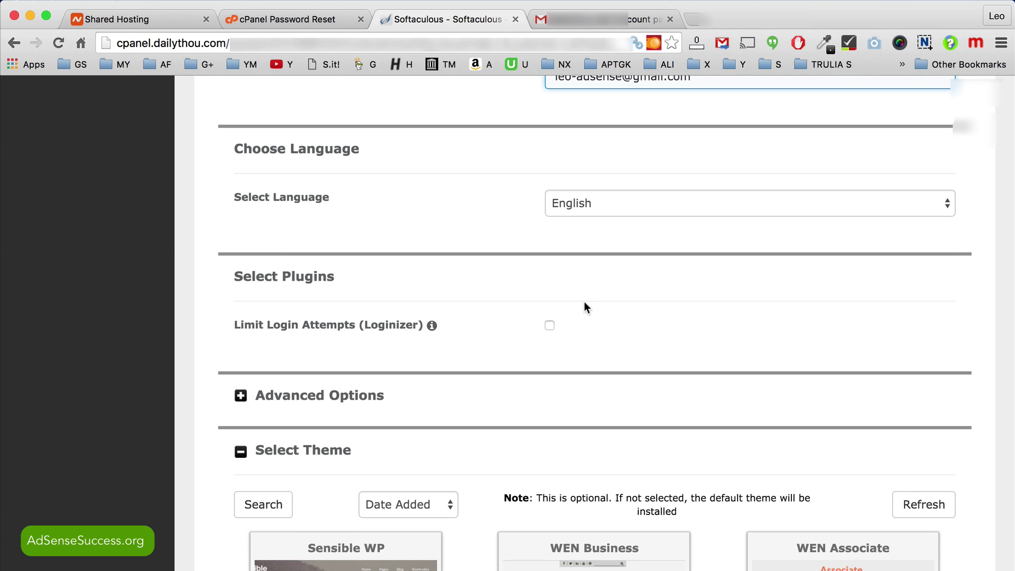
scroll(754, 332, "down", 5)
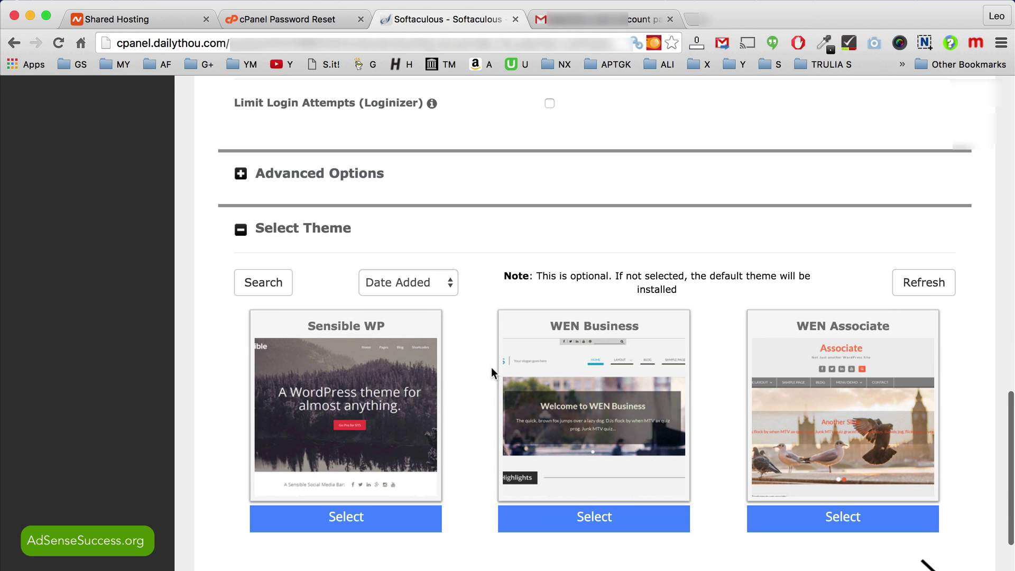
scroll(484, 380, "down", 4)
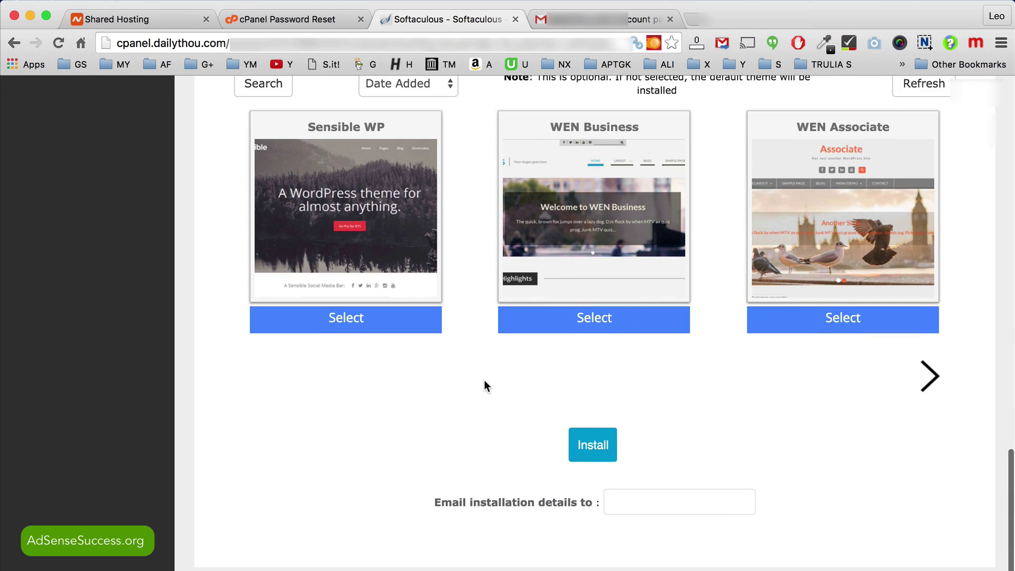
left_click(598, 442)
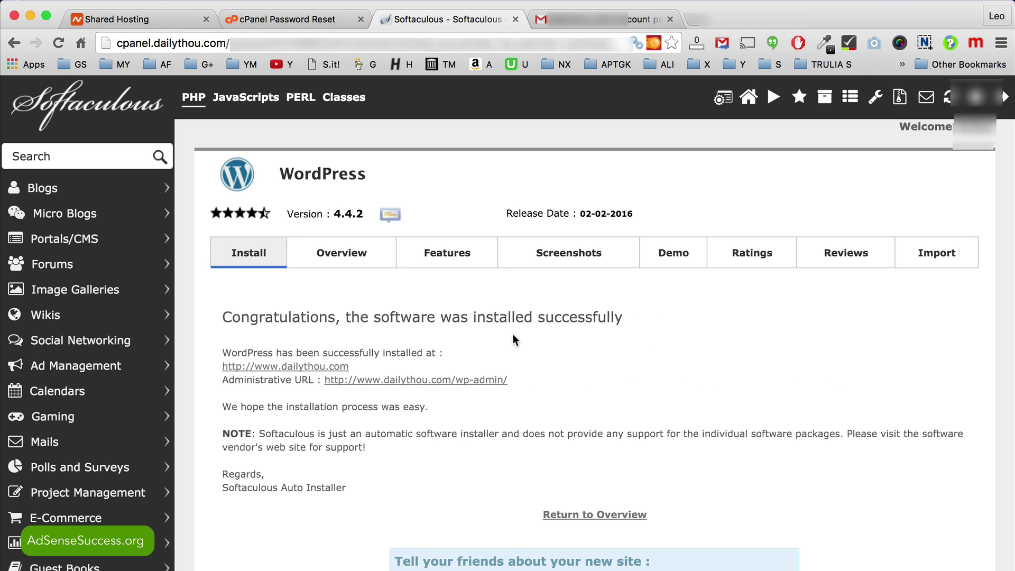
scroll(513, 334, "down", 3)
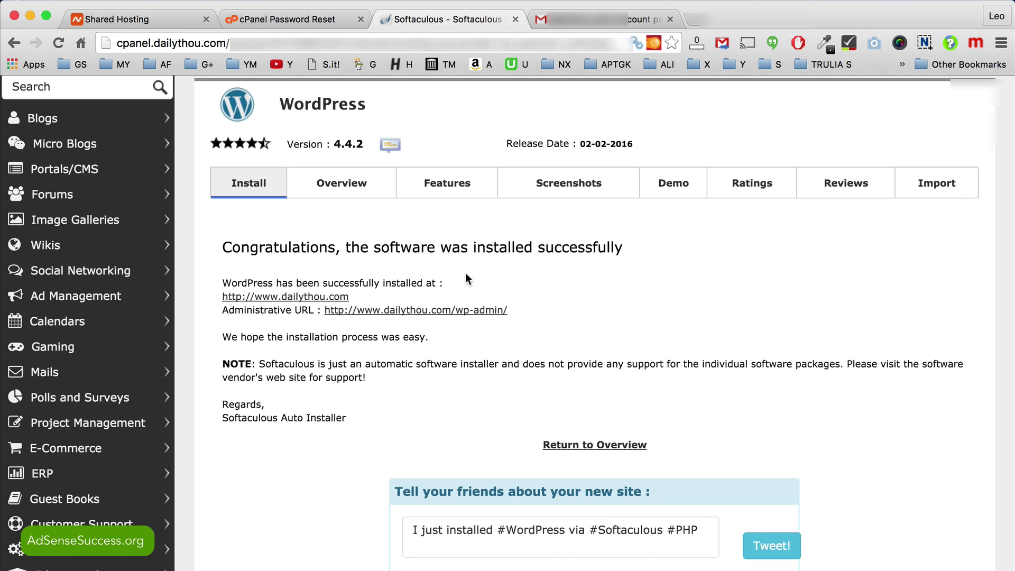
left_click(475, 310)
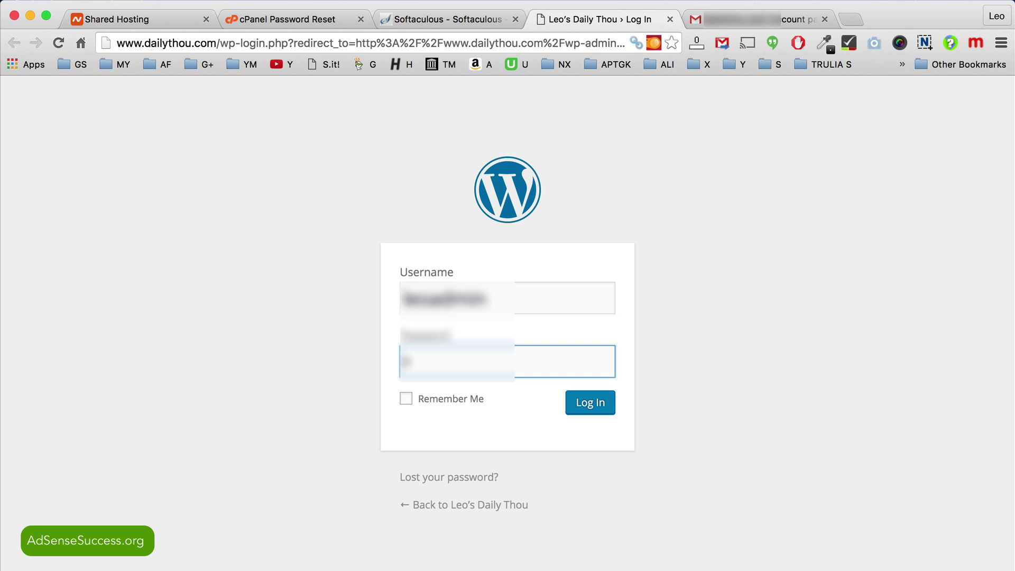
Step: Log into the WordPress admin with the account password and Remember Me ticked, saving it in Chrome
type("xxxxxxxxx")
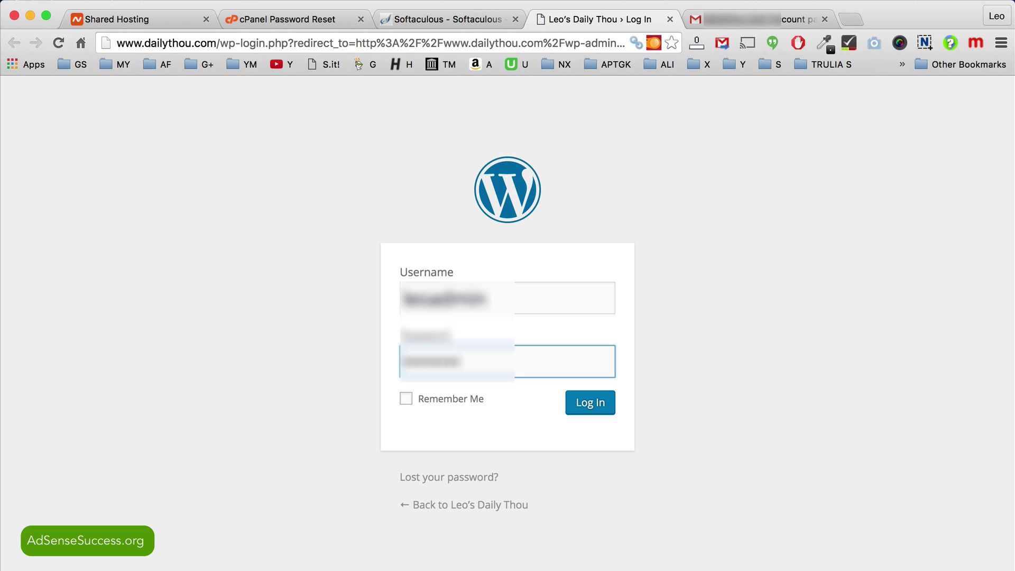
left_click(413, 400)
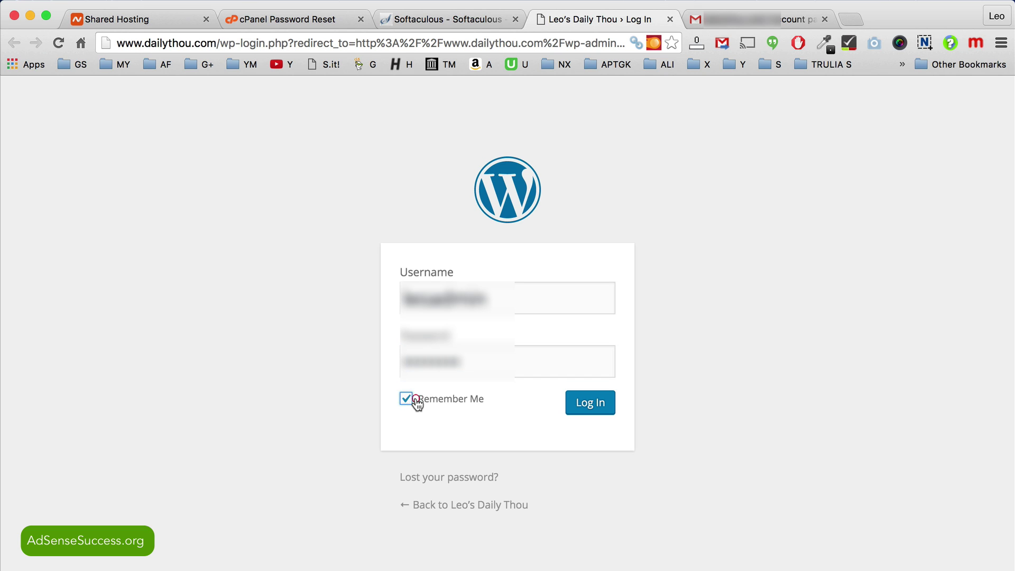
left_click(584, 410)
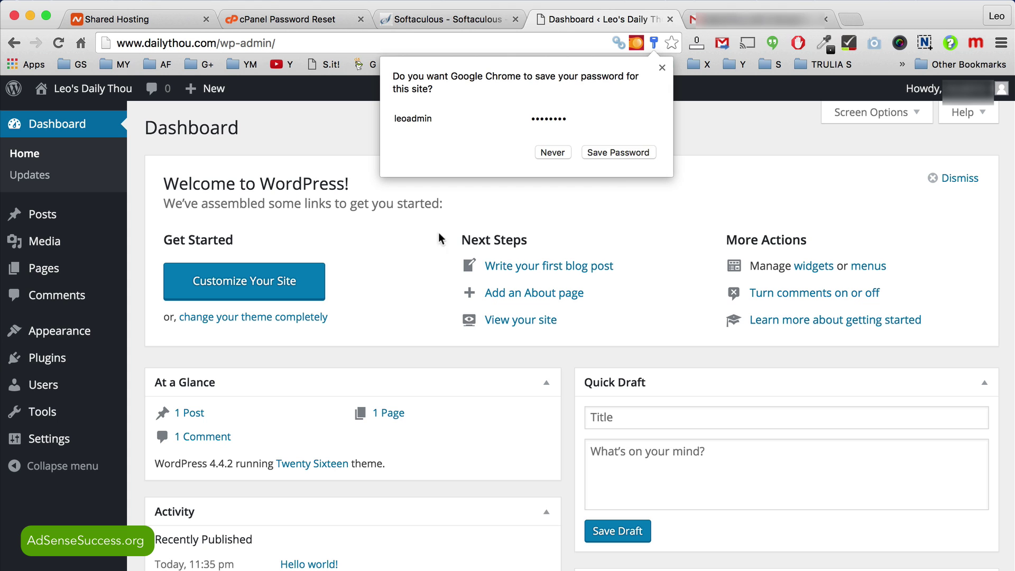
left_click(627, 152)
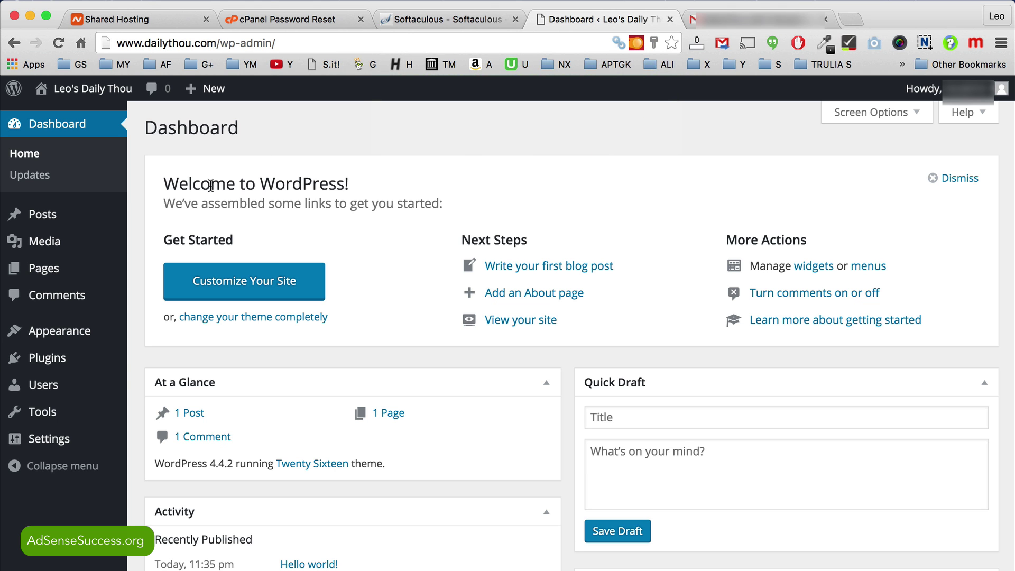
scroll(395, 363, "down", 5)
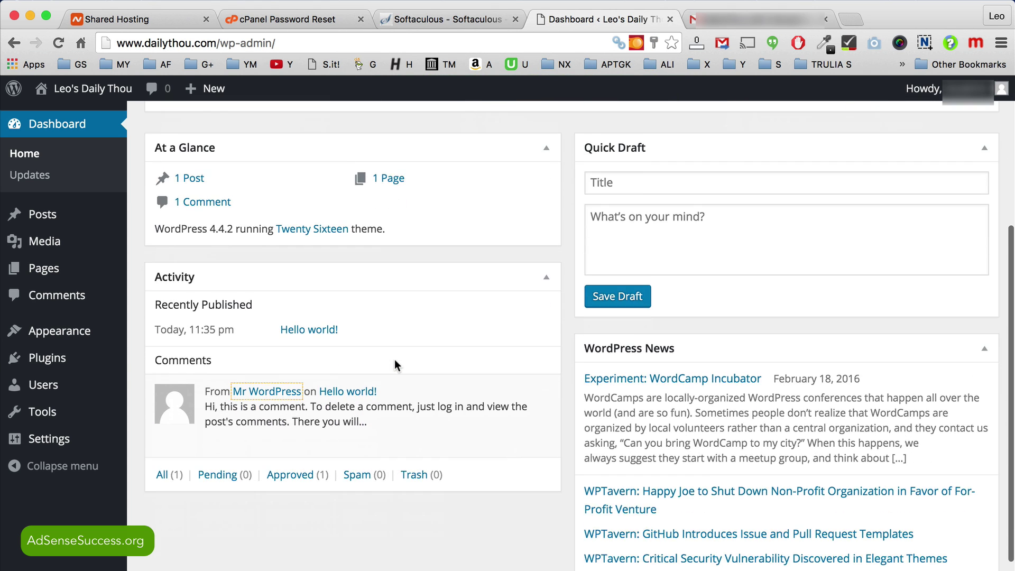
scroll(394, 359, "up", 5)
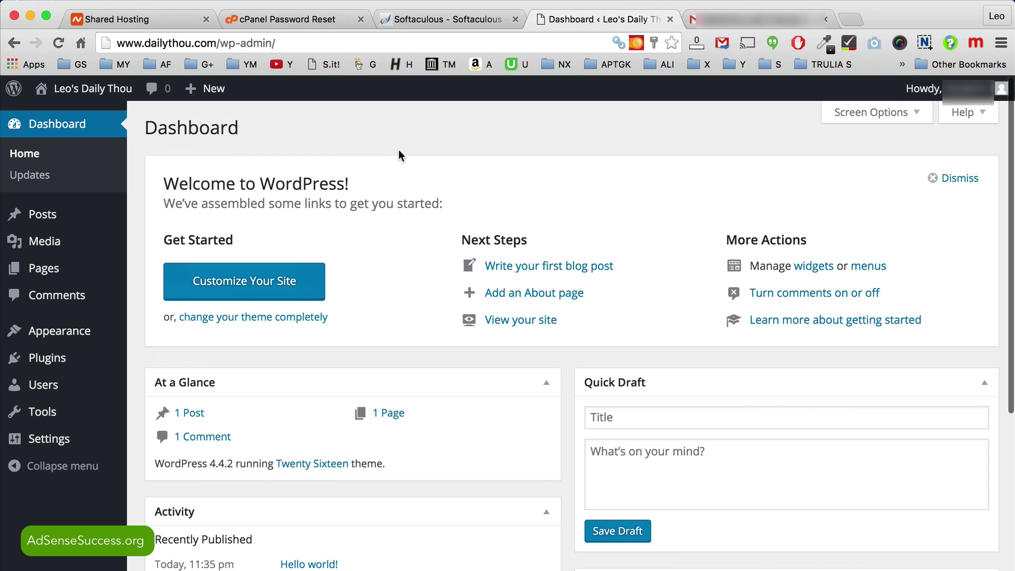